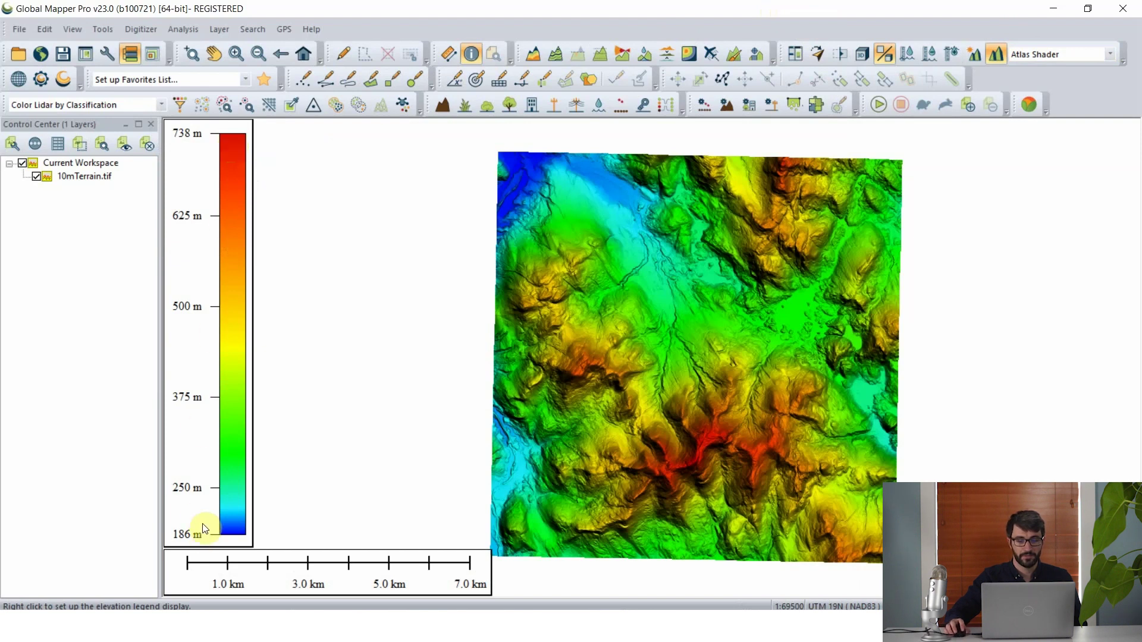
Render 10mTerrain.tif with the Slope Shader, giving a greyscale 0.0–15.0 degree legend.
{"action": "left_click", "coordinate": [1110, 54]}
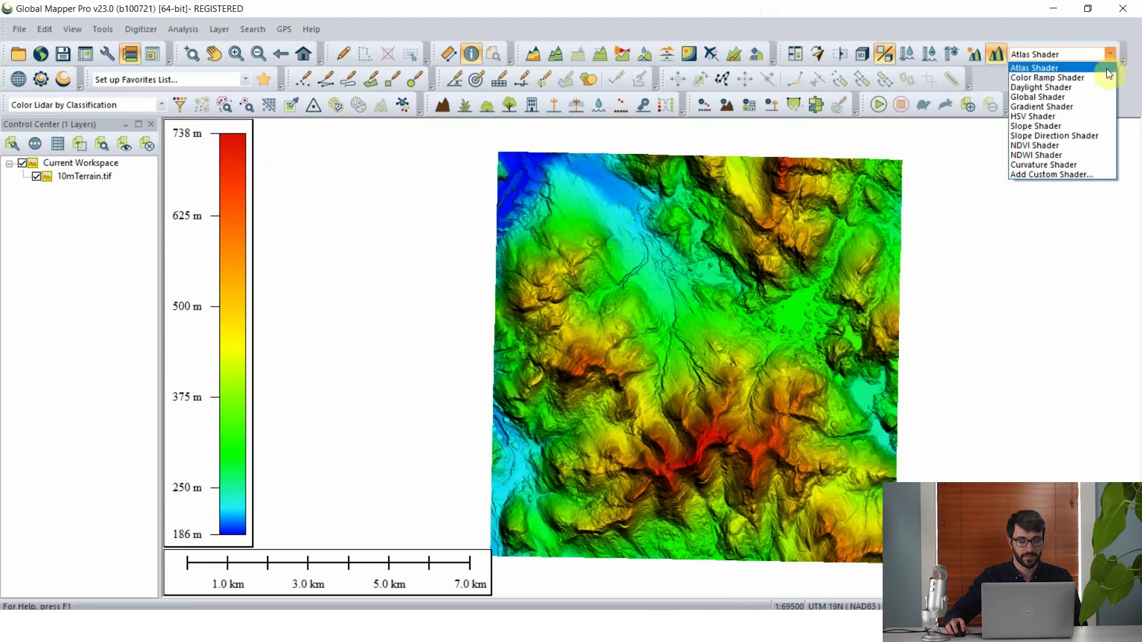
{"action": "left_click", "coordinate": [1090, 124]}
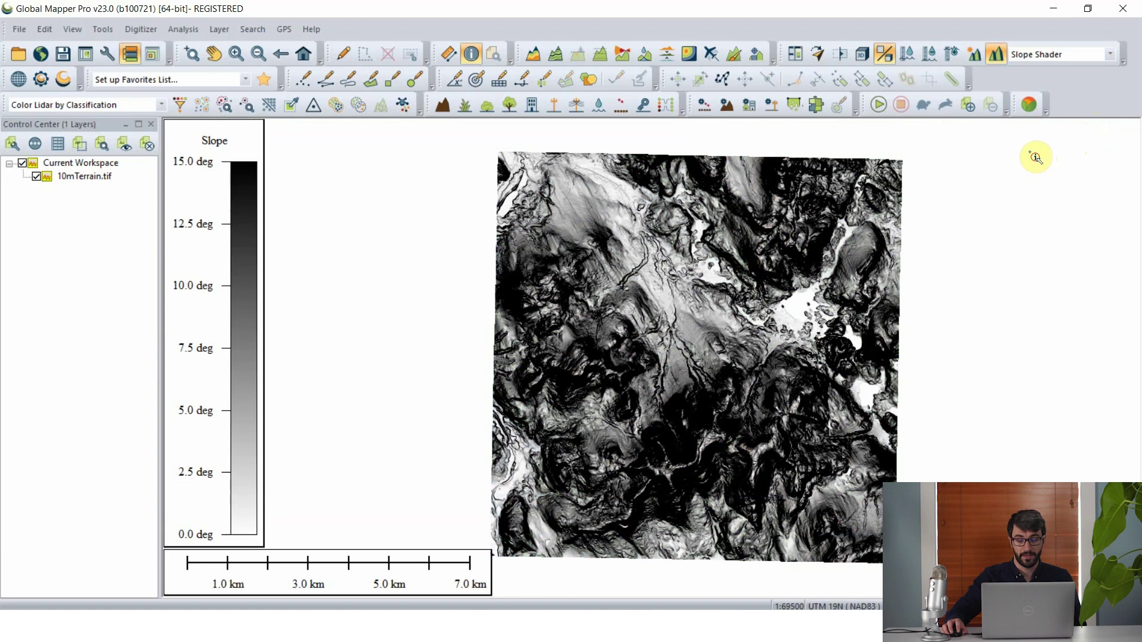
{"action": "left_click", "coordinate": [472, 56]}
{"action": "left_click", "coordinate": [501, 398]}
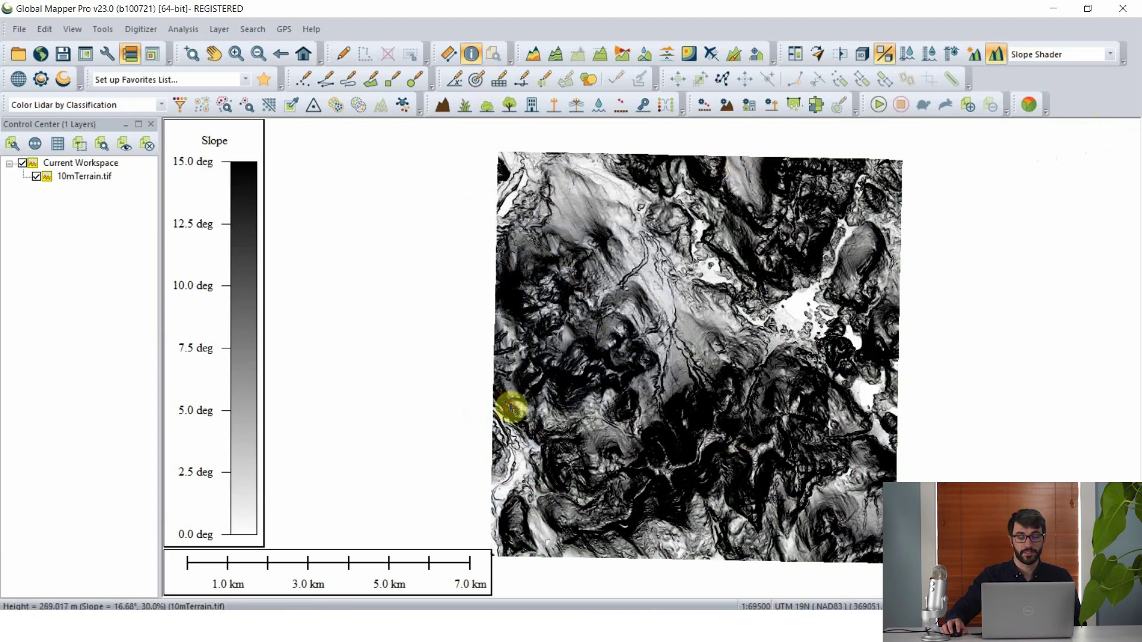
{"action": "left_click", "coordinate": [687, 331]}
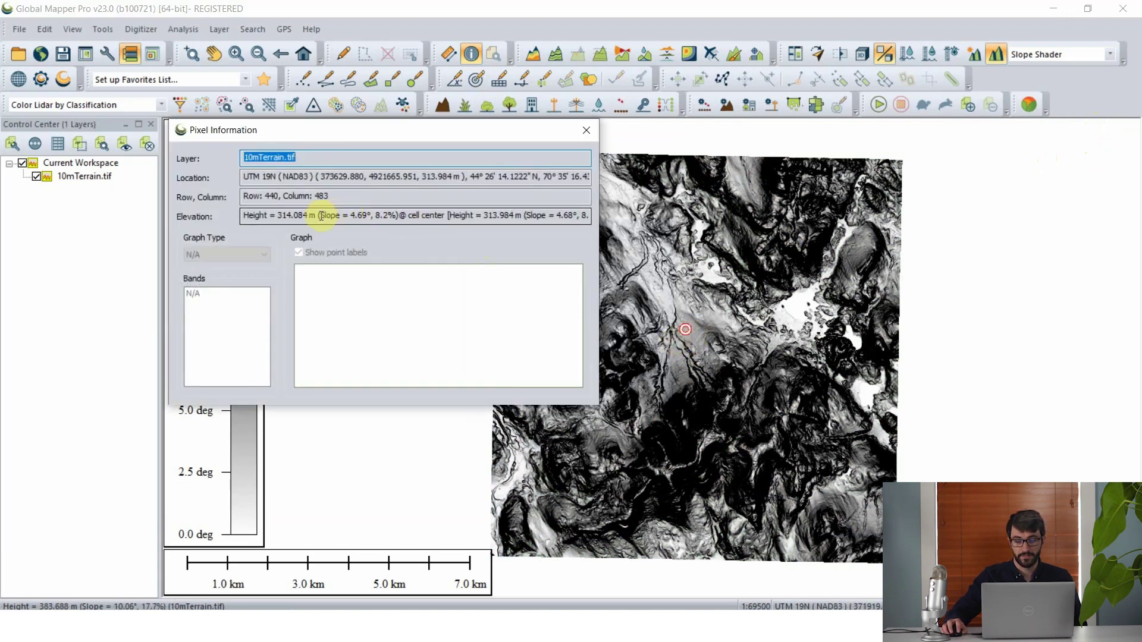
{"action": "left_click_drag", "start_coordinate": [318, 217], "coordinate": [397, 217]}
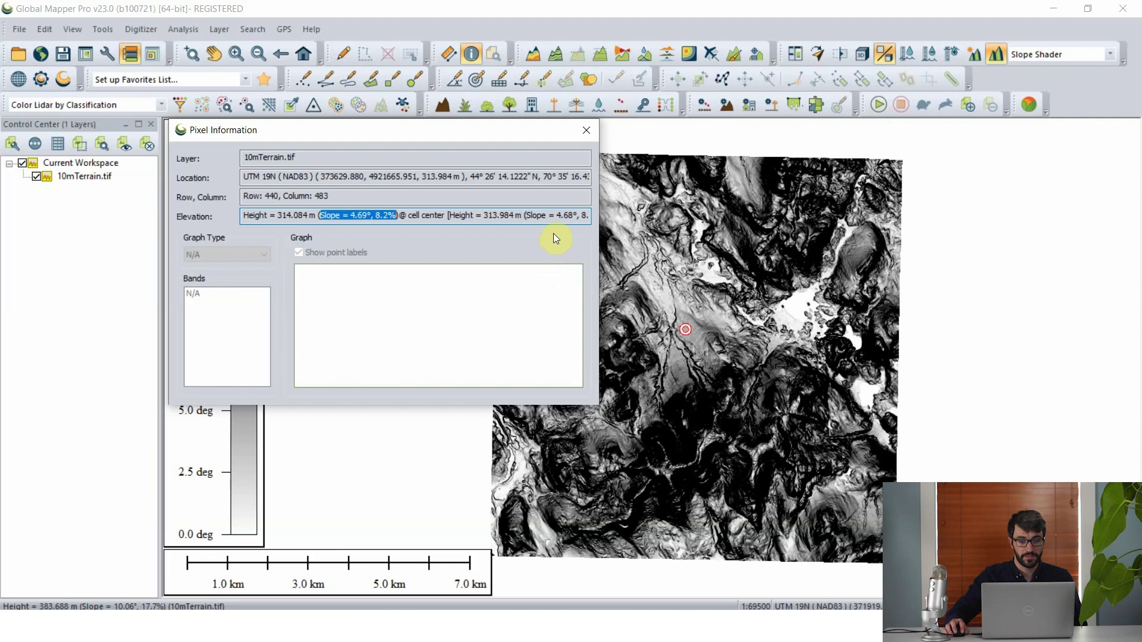
{"action": "left_click", "coordinate": [585, 131]}
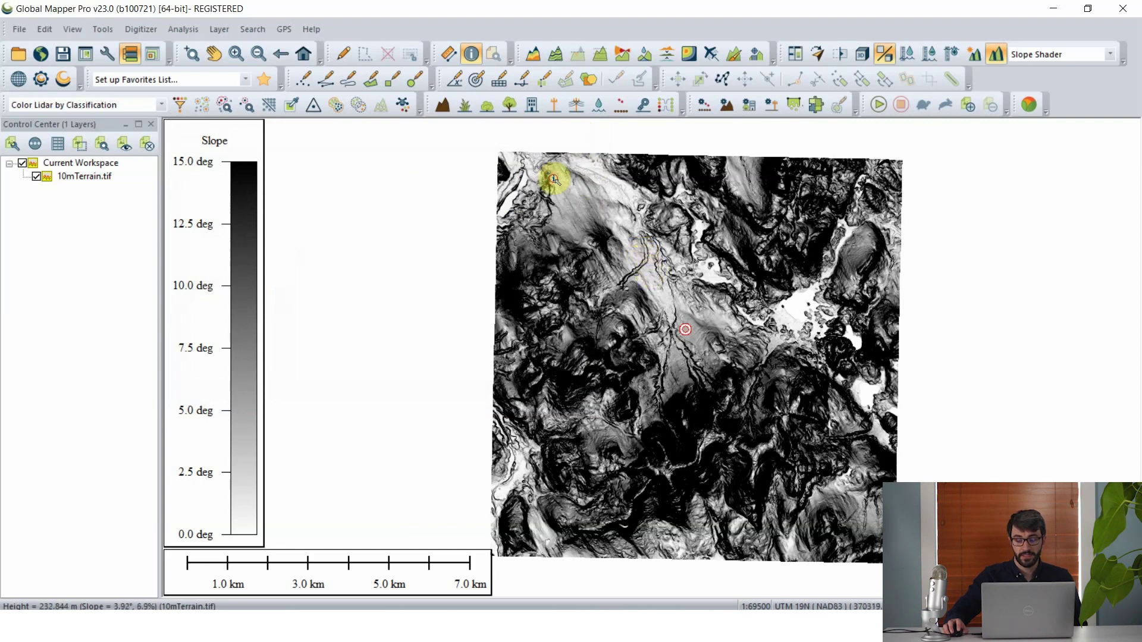
{"action": "left_click", "coordinate": [541, 86]}
Vectorize slopes from 0 to 5 degrees into polygons in a layer named 'Flat Areas'.
{"action": "left_click_drag", "start_coordinate": [575, 100], "coordinate": [352, 126]}
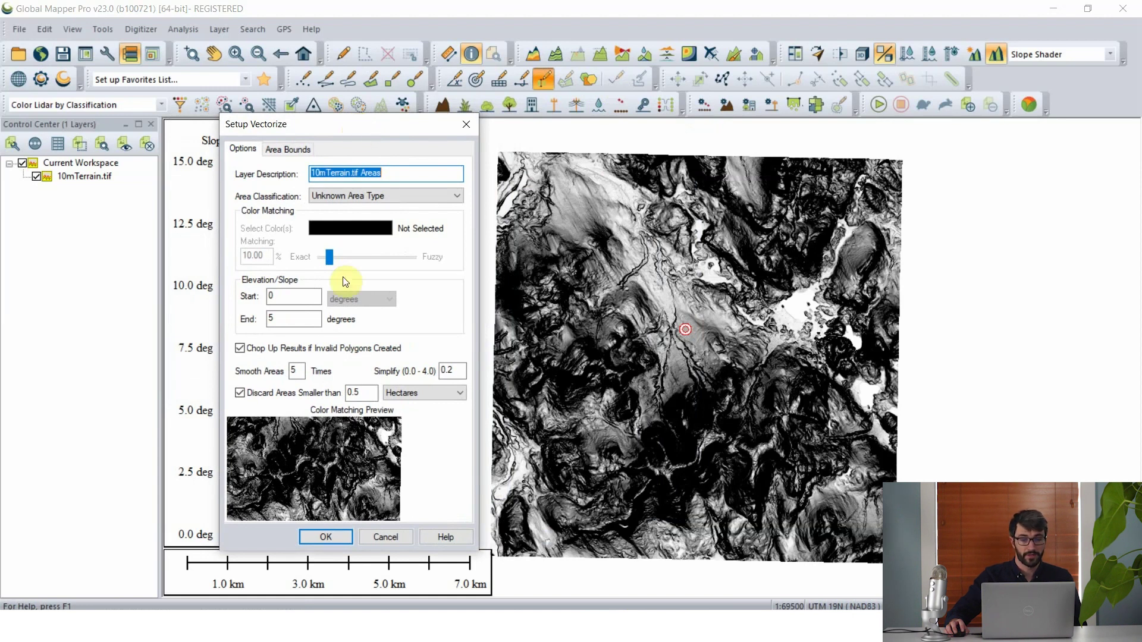
{"action": "left_click", "coordinate": [296, 277]}
{"action": "left_click", "coordinate": [296, 317]}
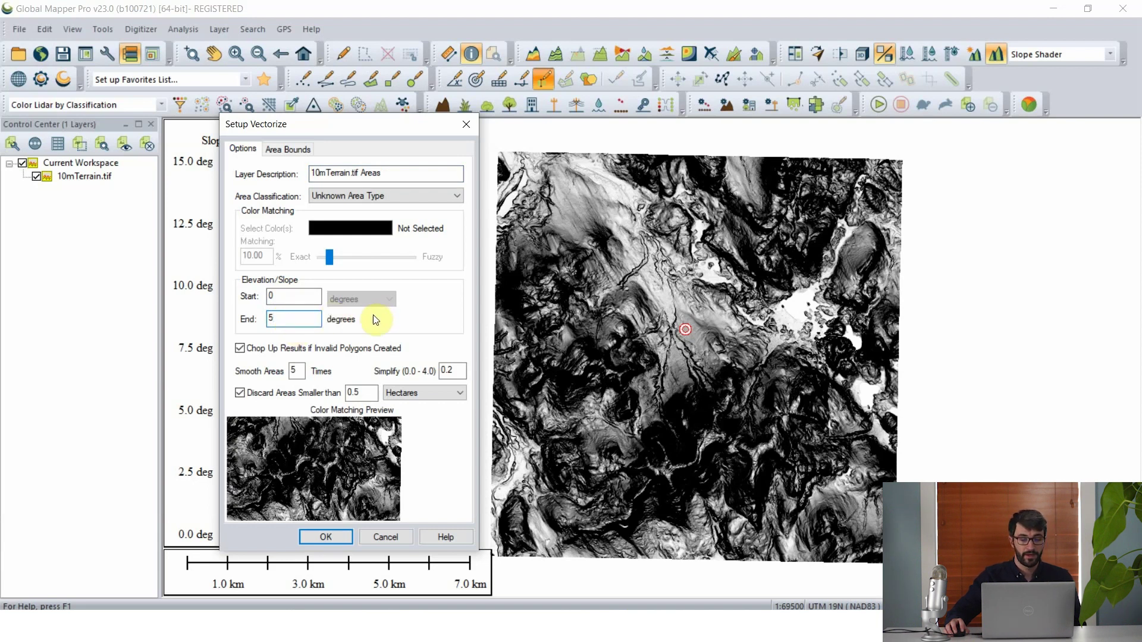
{"action": "double_click", "coordinate": [294, 371]}
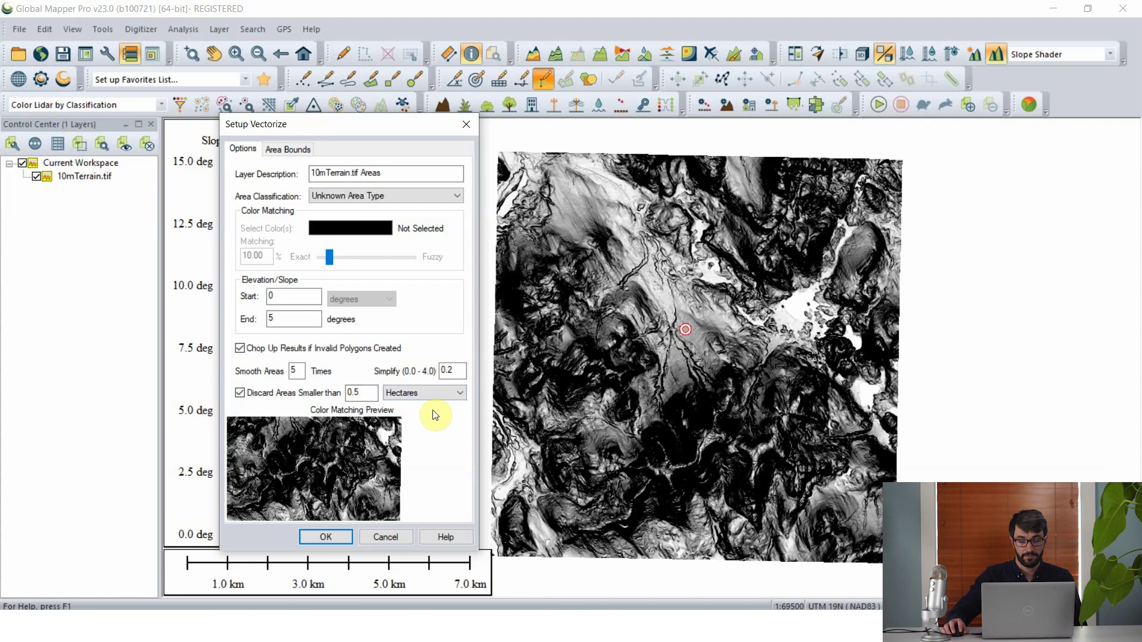
{"action": "left_click_drag", "start_coordinate": [395, 172], "coordinate": [296, 171]}
{"action": "left_click", "coordinate": [316, 176]}
{"action": "type", "text": "Fl"}
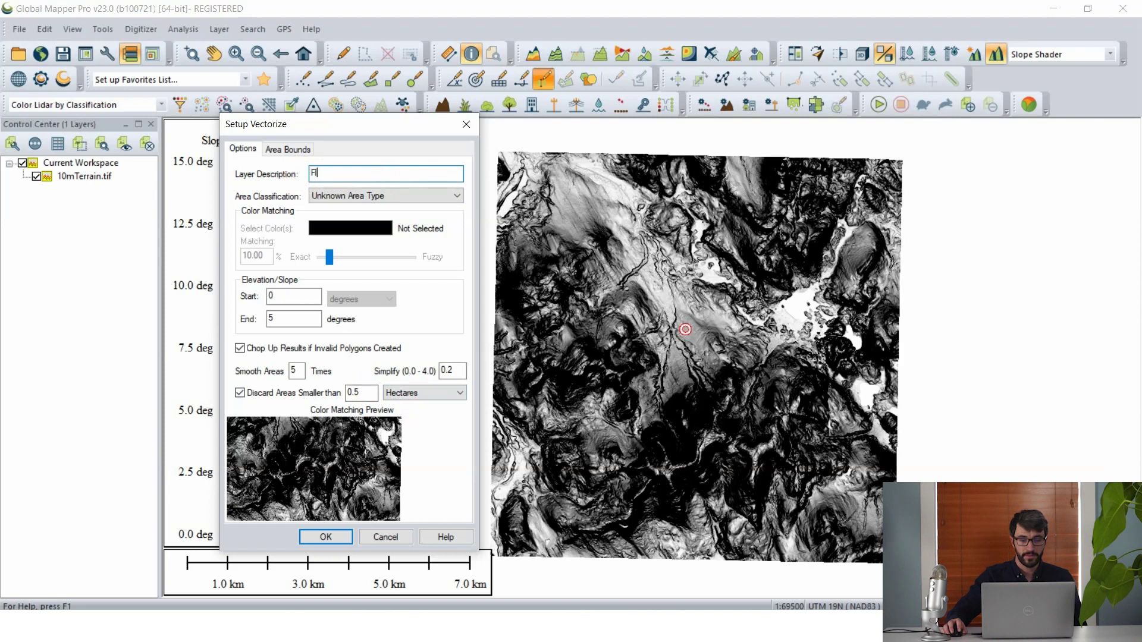
{"action": "type", "text": "at Areas"}
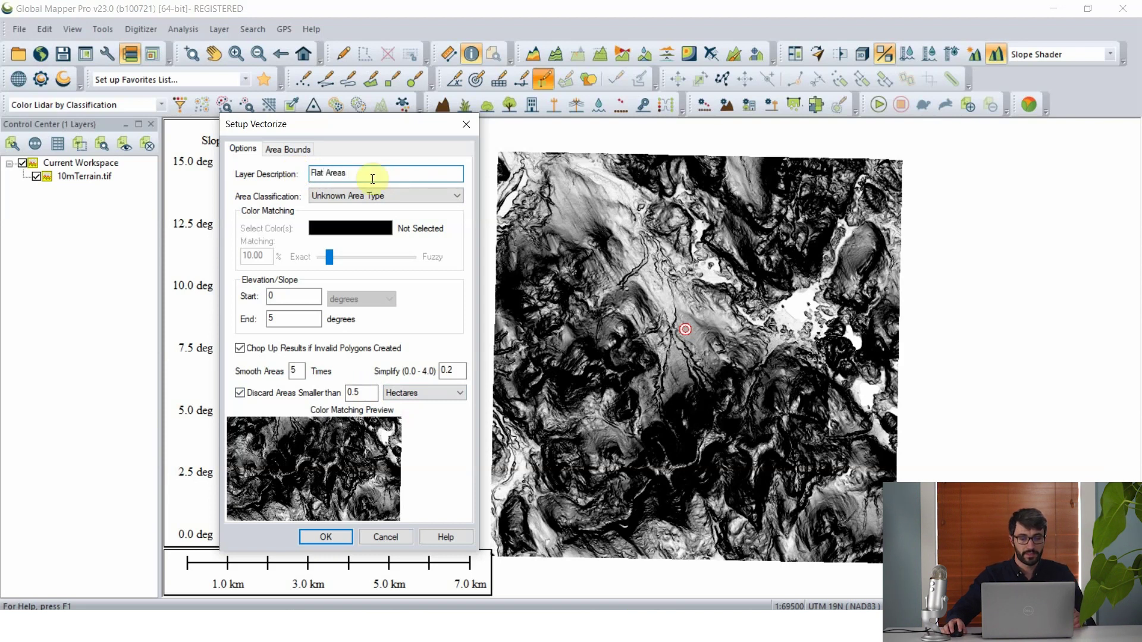
{"action": "left_click", "coordinate": [337, 538]}
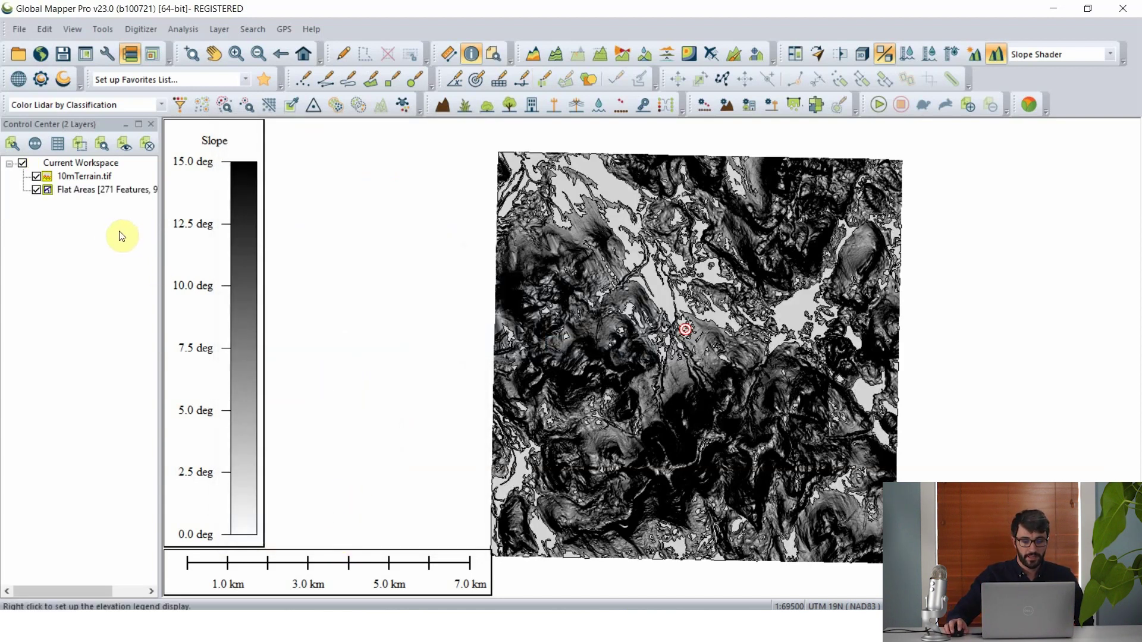
Toggle 10mTerrain.tif off and back on, then switch off the Flat Areas layer.
{"action": "left_click", "coordinate": [37, 177]}
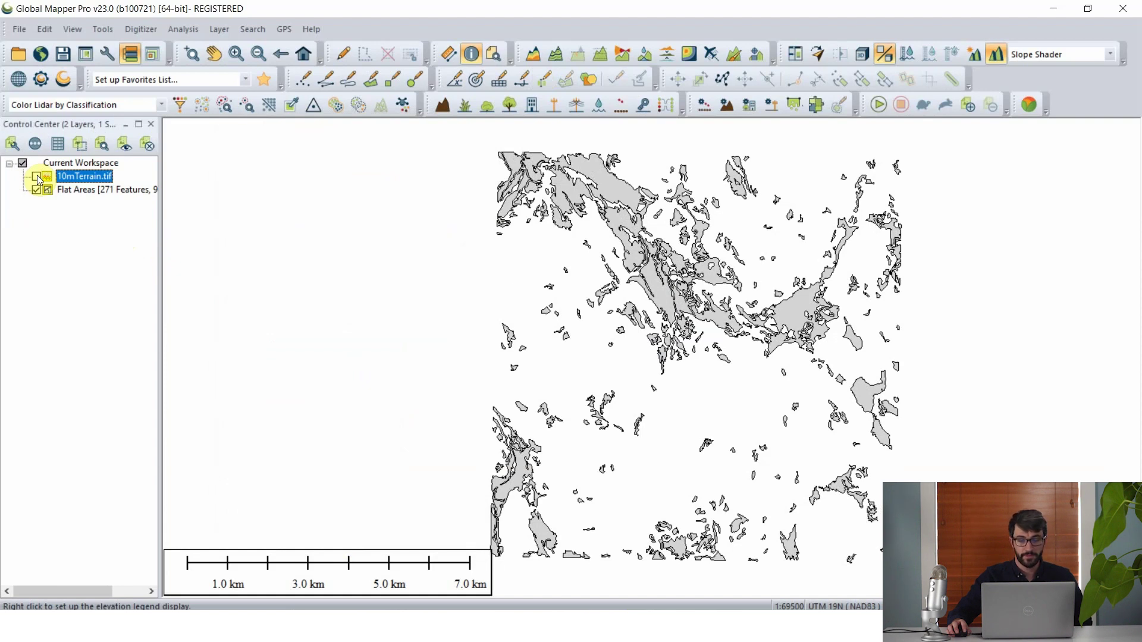
{"action": "left_click", "coordinate": [37, 176]}
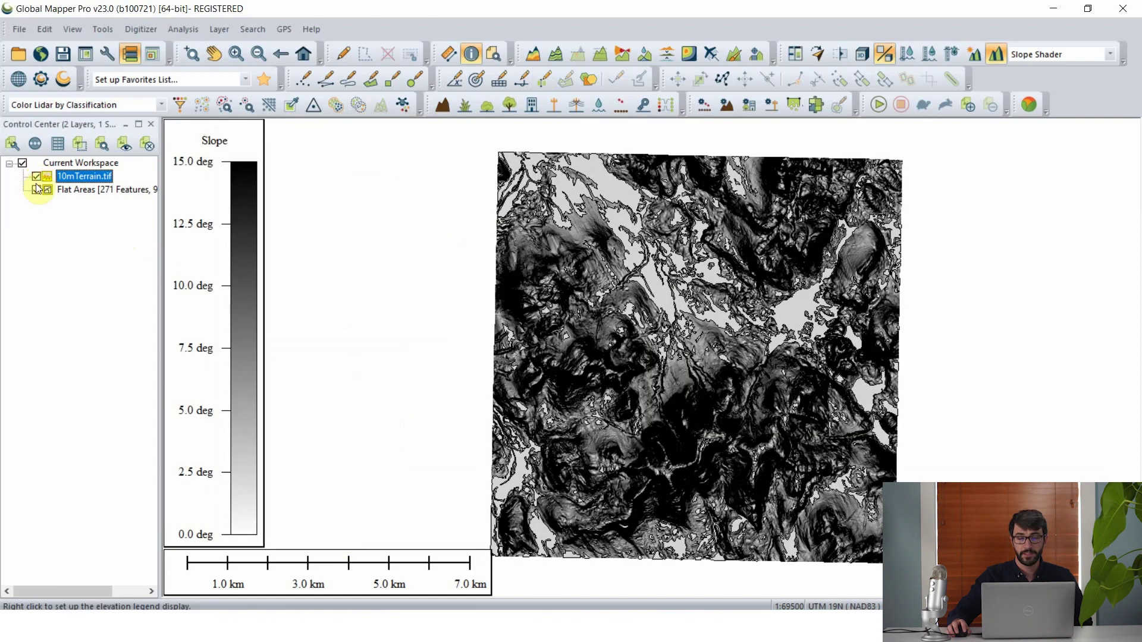
{"action": "left_click", "coordinate": [36, 189]}
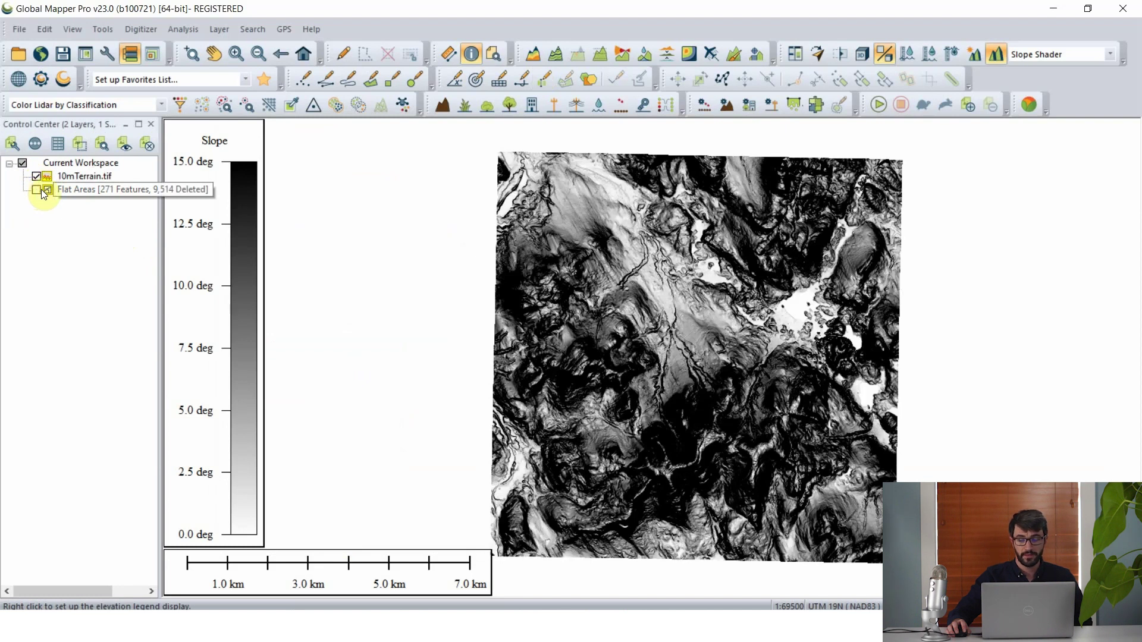
{"action": "left_click", "coordinate": [41, 189]}
Start Analysis > Raster Reclassification on 10mTerrain.tif and add an empty first rule row.
{"action": "left_click", "coordinate": [186, 31]}
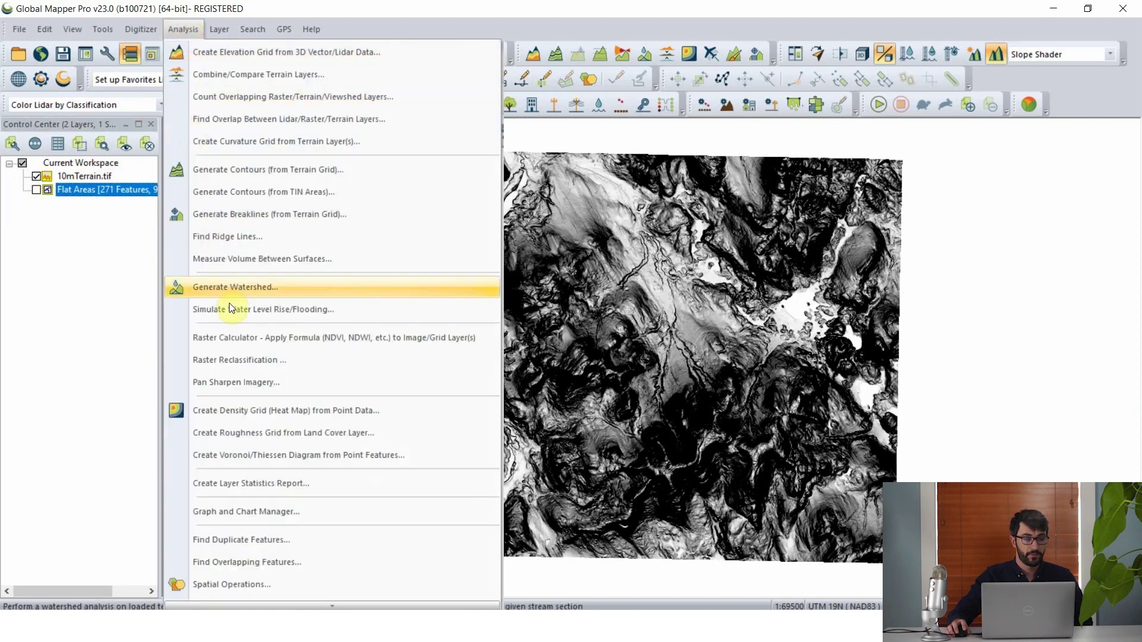
{"action": "left_click", "coordinate": [294, 360]}
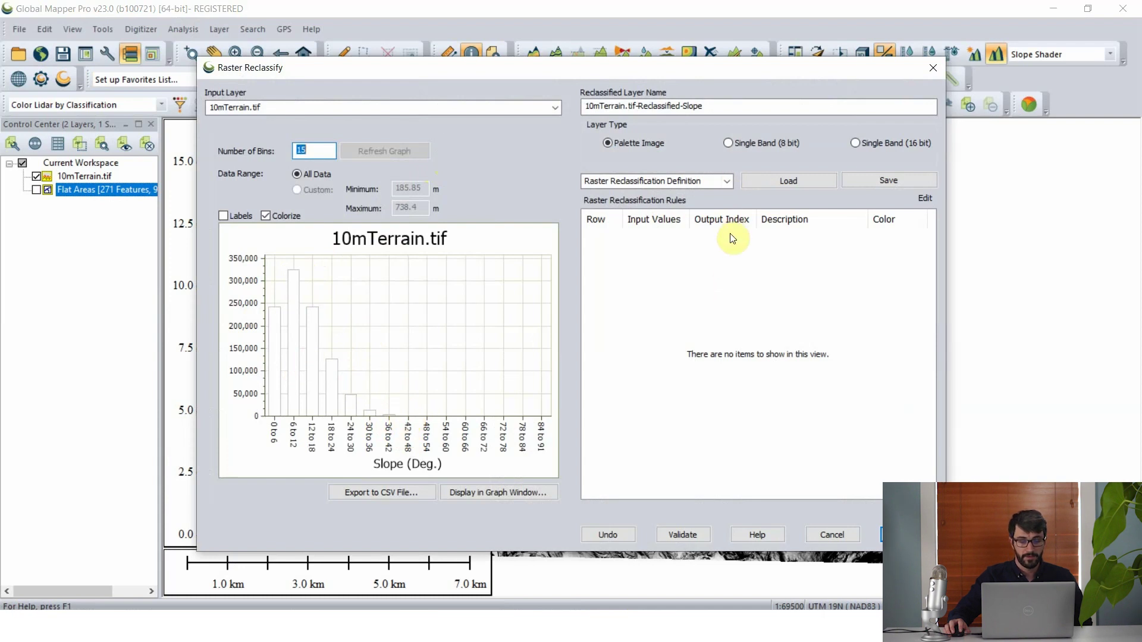
{"action": "double_click", "coordinate": [669, 242]}
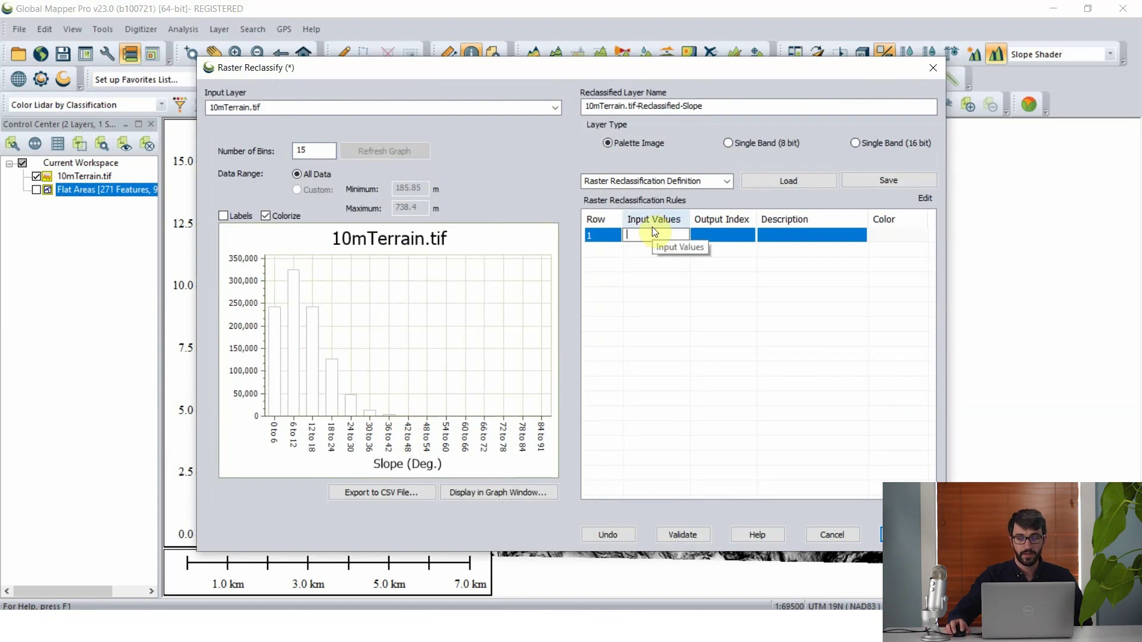
Fill rule 1: slopes 0-5 map to class 1, 'Optimal', coloured dark green.
{"action": "type", "text": "0-5"}
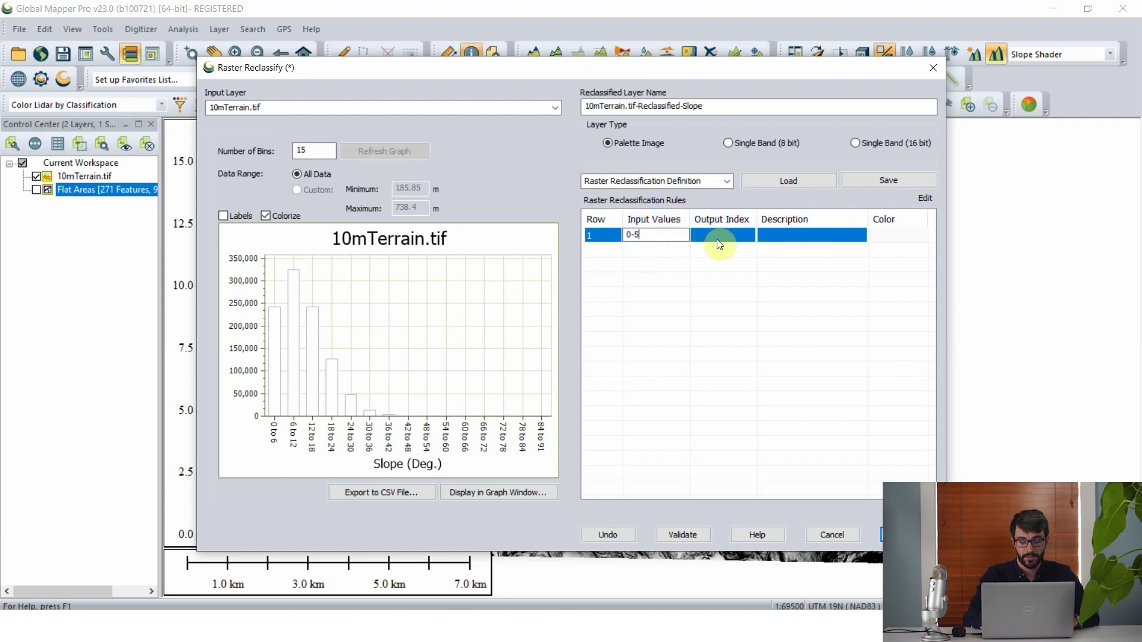
{"action": "left_click", "coordinate": [720, 244]}
{"action": "type", "text": "1"}
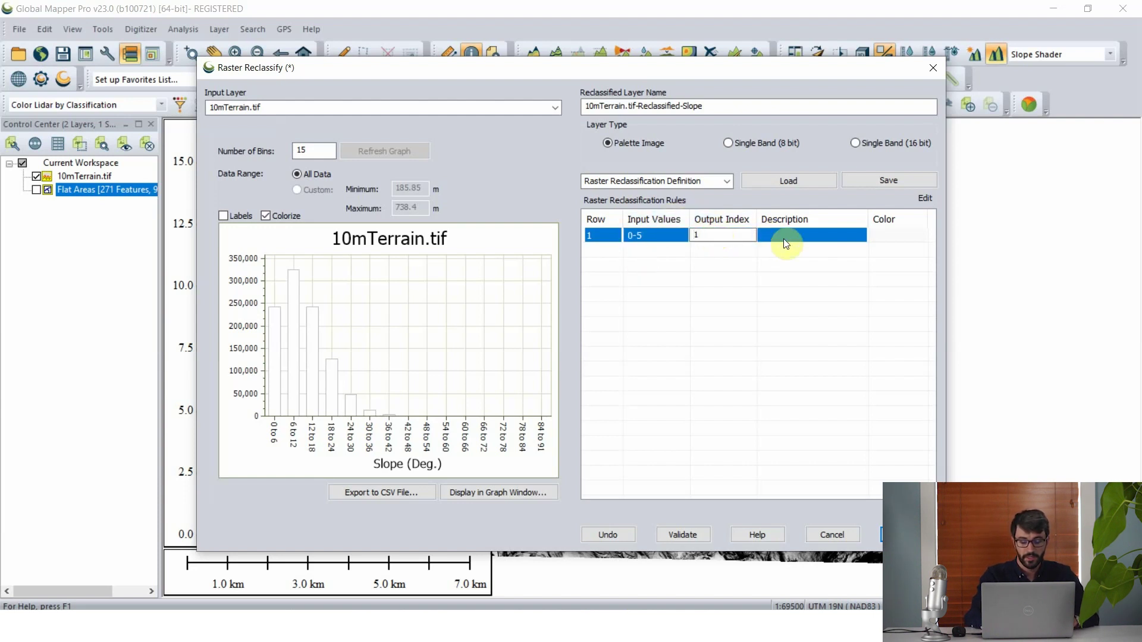
{"action": "left_click", "coordinate": [783, 238]}
{"action": "type", "text": "Optimal"}
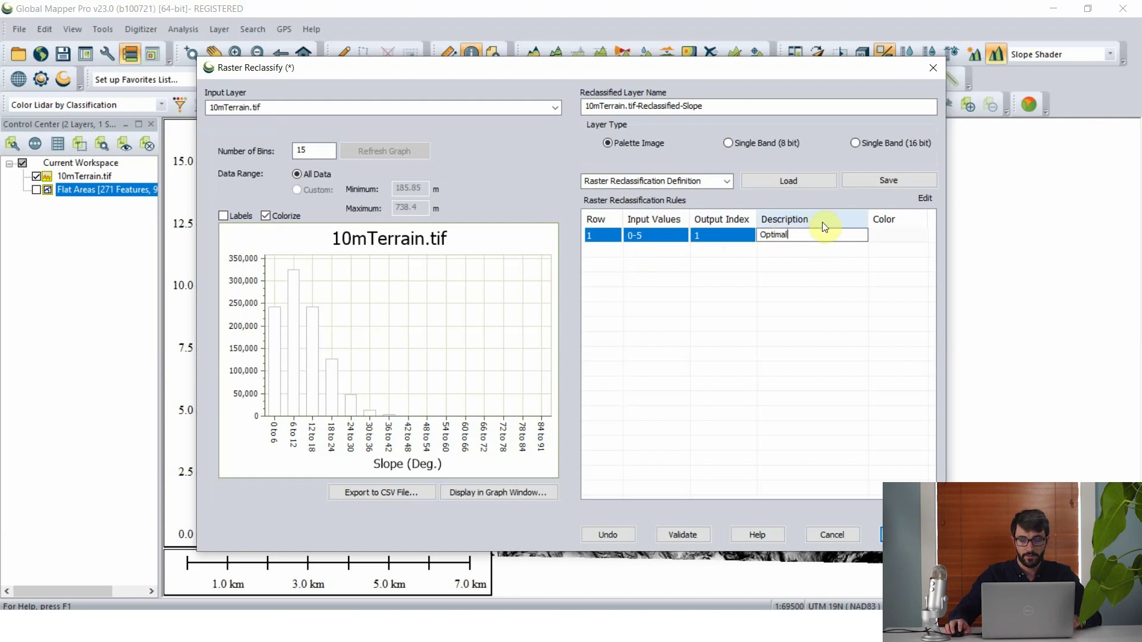
{"action": "left_click", "coordinate": [886, 234]}
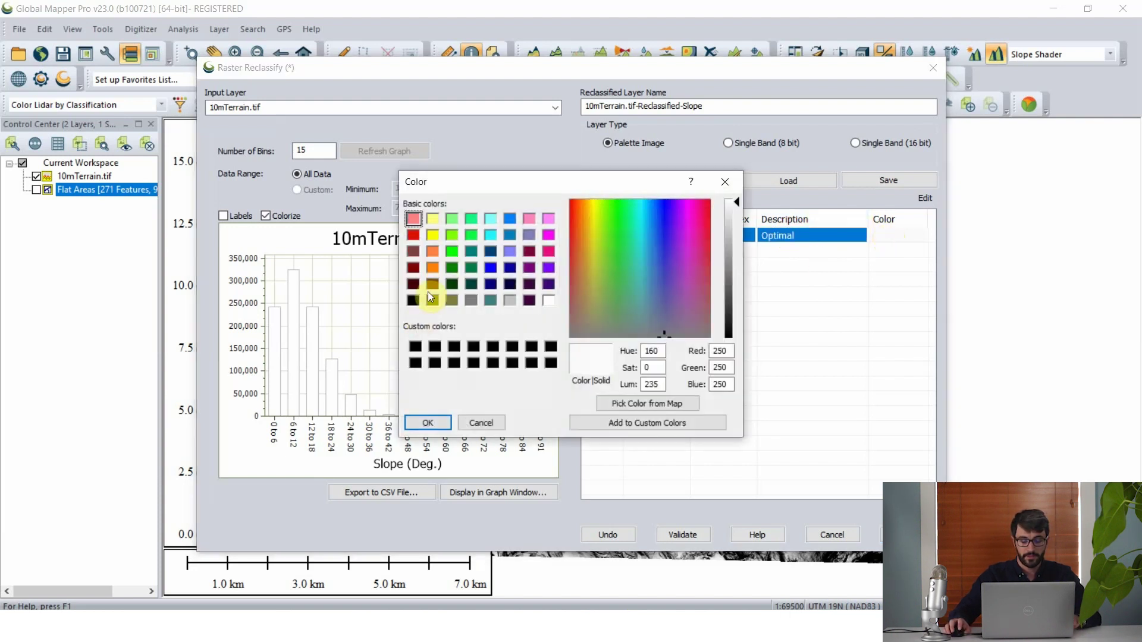
{"action": "left_click", "coordinate": [451, 267]}
{"action": "left_click", "coordinate": [444, 423]}
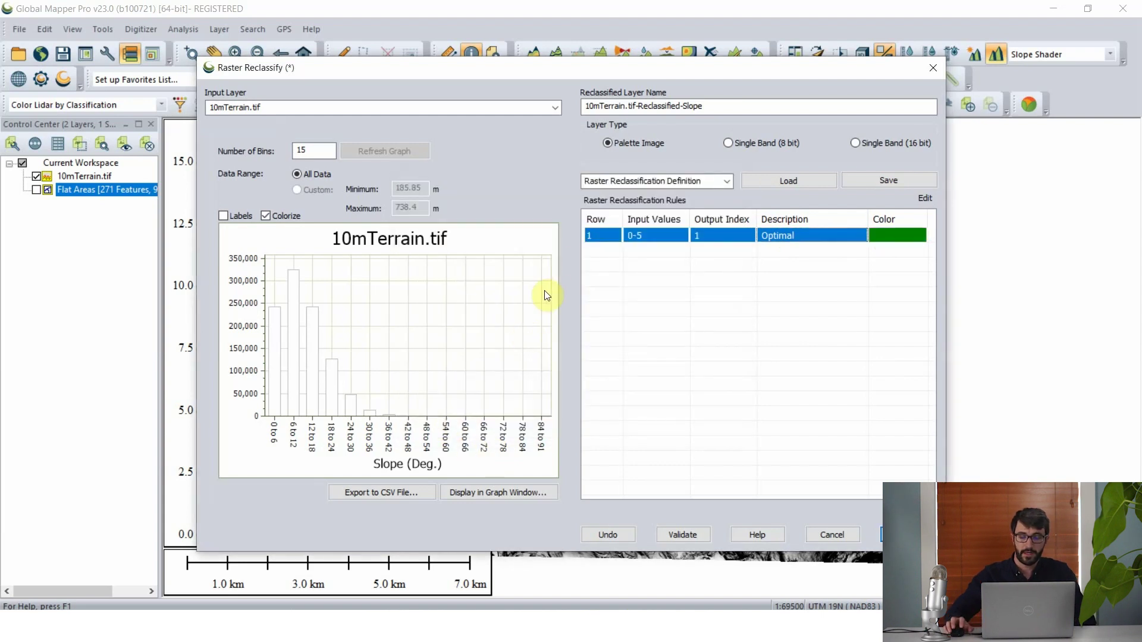
Add rule 2: slopes 5-15 map to class 2, 'Moderate', coloured olive.
{"action": "left_click", "coordinate": [611, 251]}
{"action": "left_click", "coordinate": [650, 252]}
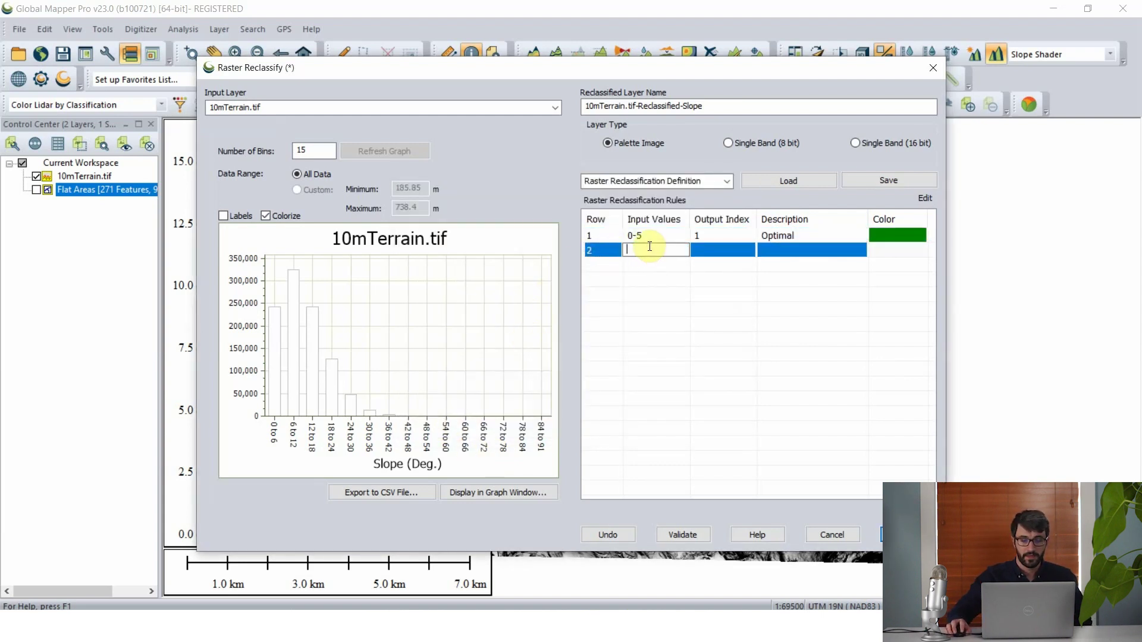
{"action": "type", "text": "5-15"}
{"action": "left_click", "coordinate": [721, 250]}
{"action": "type", "text": "2"}
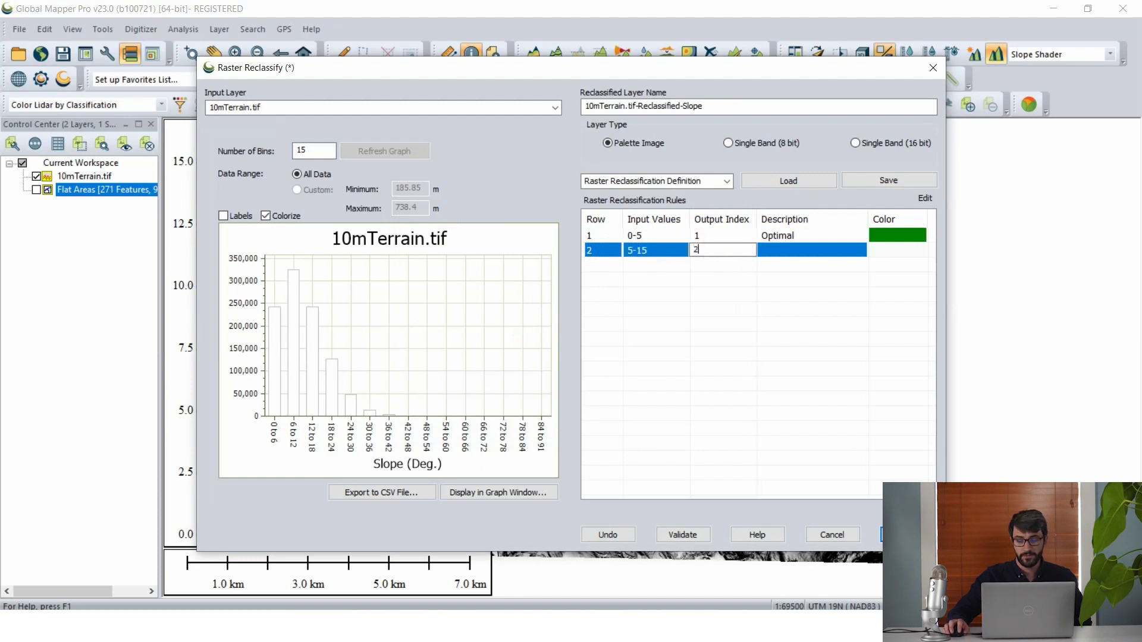
{"action": "left_click", "coordinate": [783, 249]}
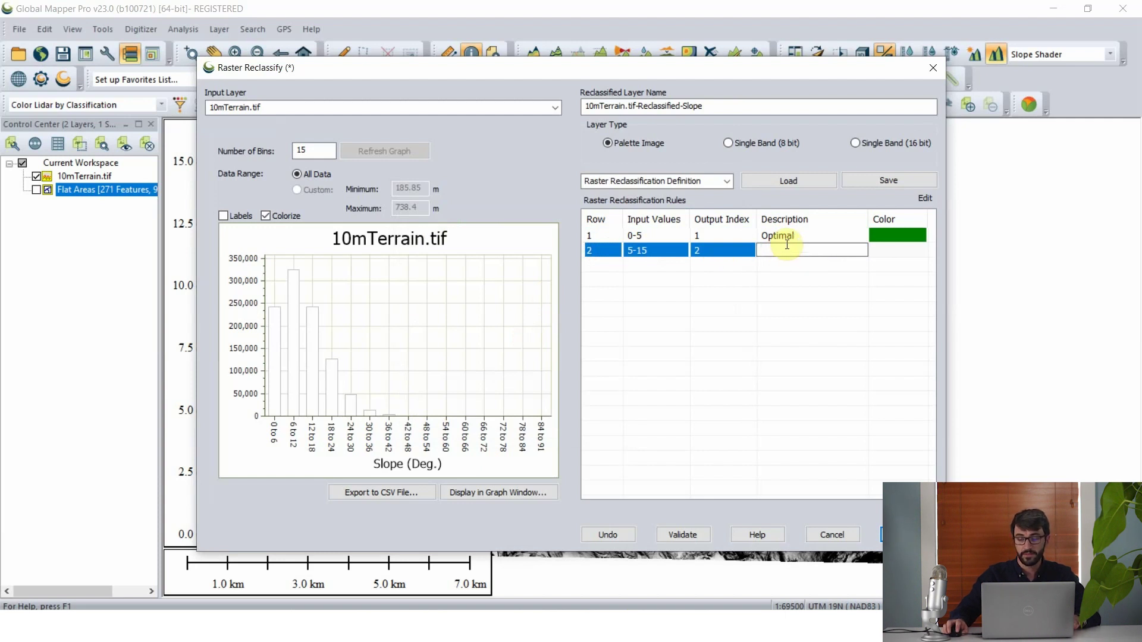
{"action": "type", "text": "Moderate"}
{"action": "left_click", "coordinate": [899, 250]}
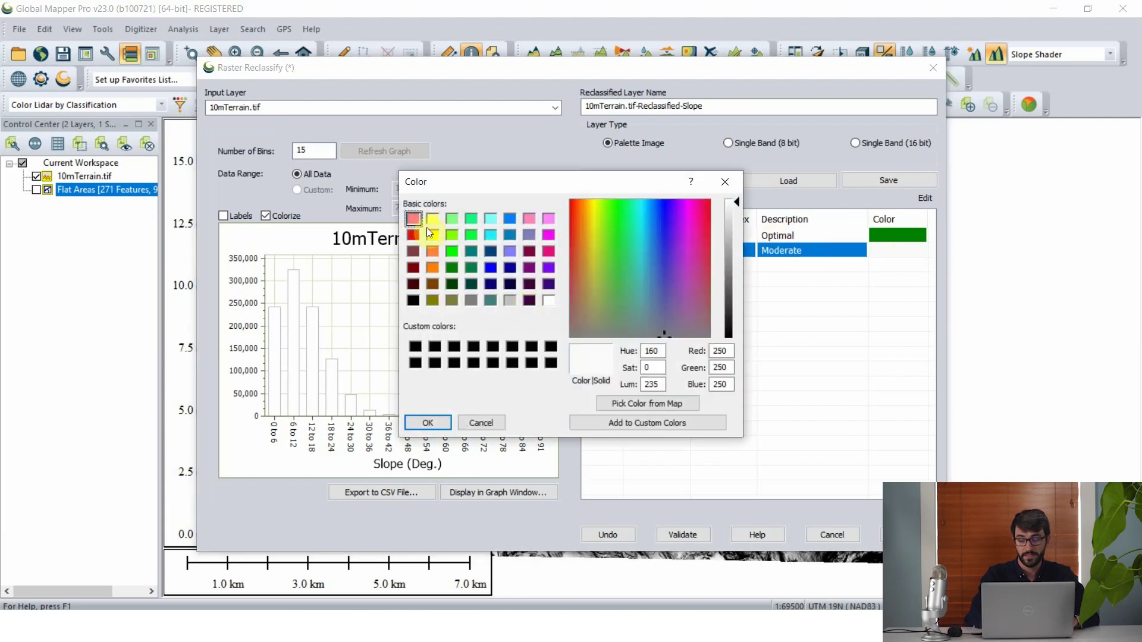
{"action": "left_click", "coordinate": [432, 235]}
{"action": "left_click", "coordinate": [733, 284]}
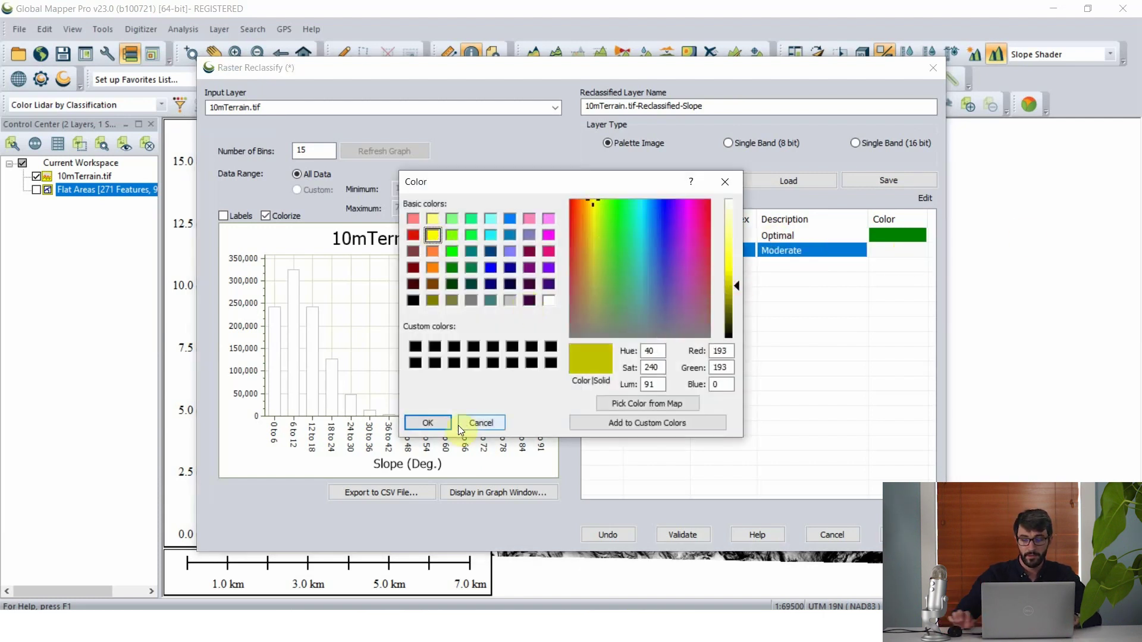
{"action": "left_click", "coordinate": [441, 424]}
Add rule 3: slopes 15-45 map to class 3, 'Too steep', coloured dark red.
{"action": "left_click", "coordinate": [609, 265]}
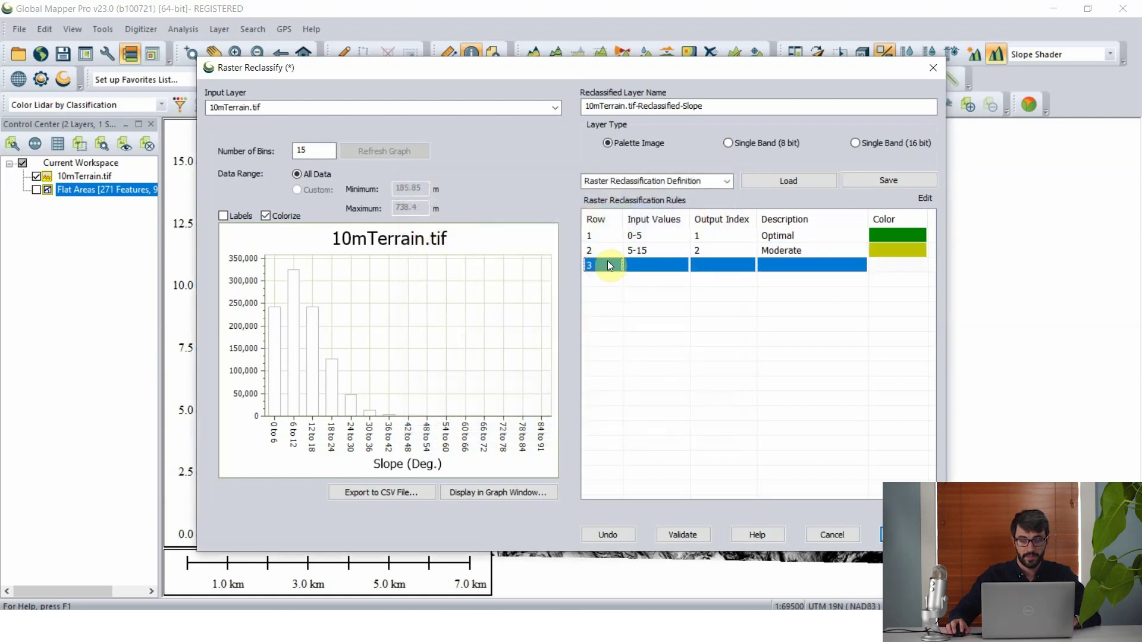
{"action": "left_click", "coordinate": [650, 267]}
{"action": "type", "text": "15"}
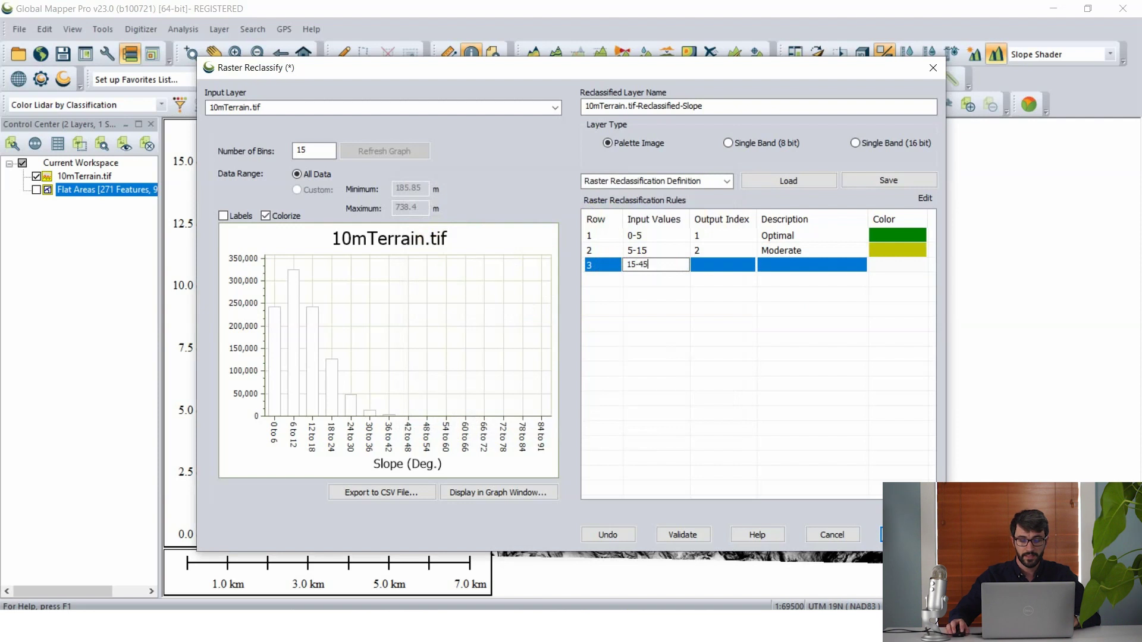
{"action": "type", "text": "-45"}
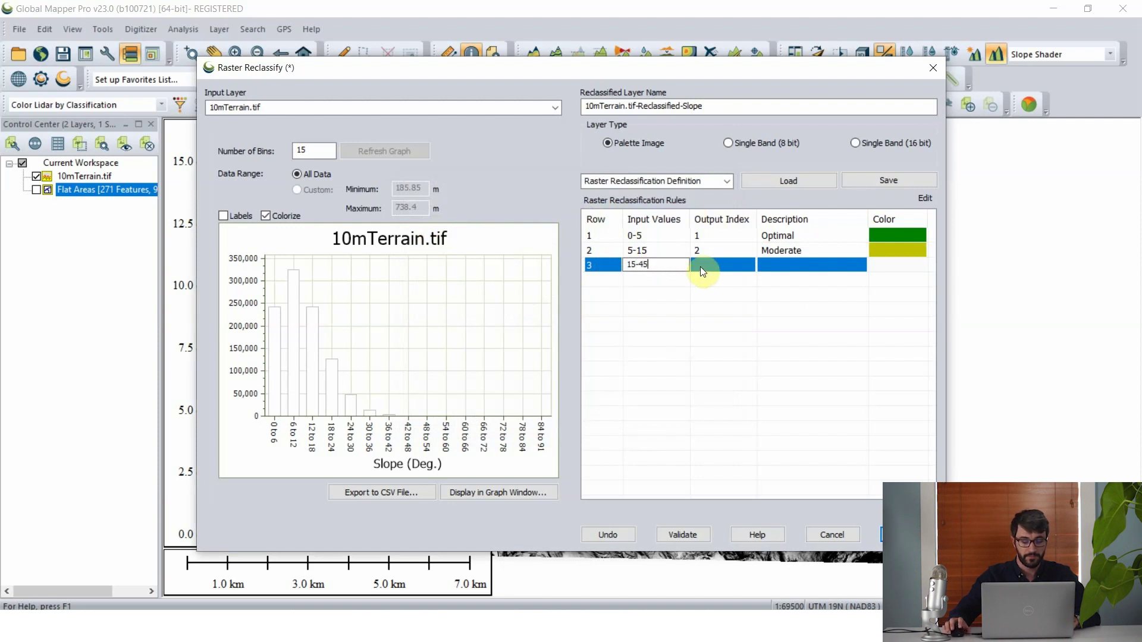
{"action": "left_click", "coordinate": [702, 266]}
{"action": "type", "text": "3"}
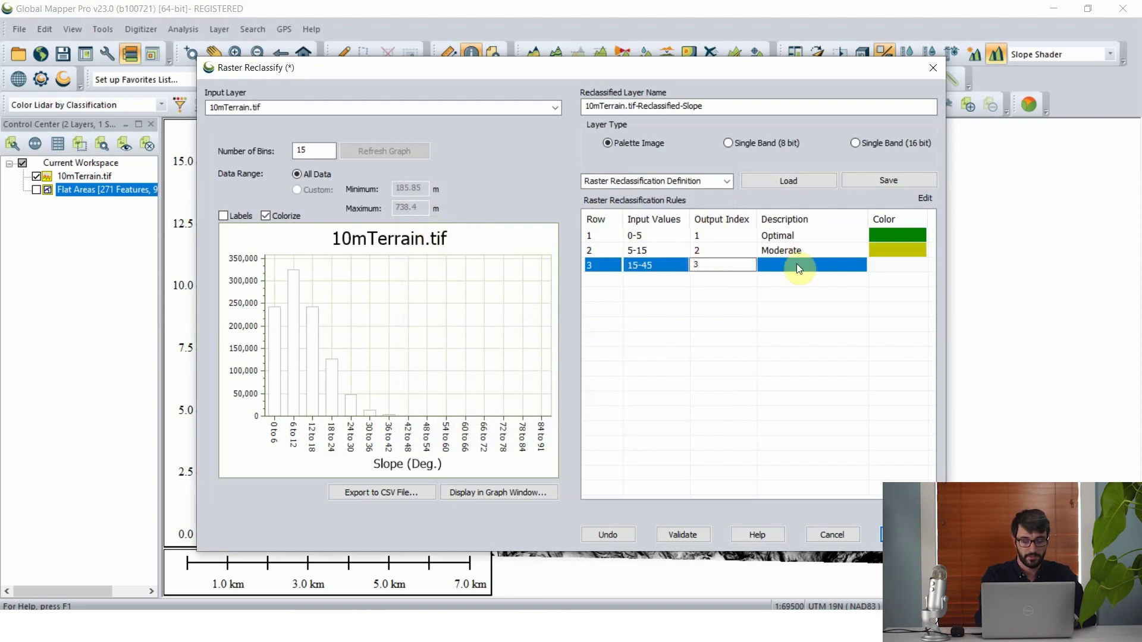
{"action": "left_click", "coordinate": [797, 267]}
{"action": "left_click", "coordinate": [792, 263]}
{"action": "type", "text": "Too steep"}
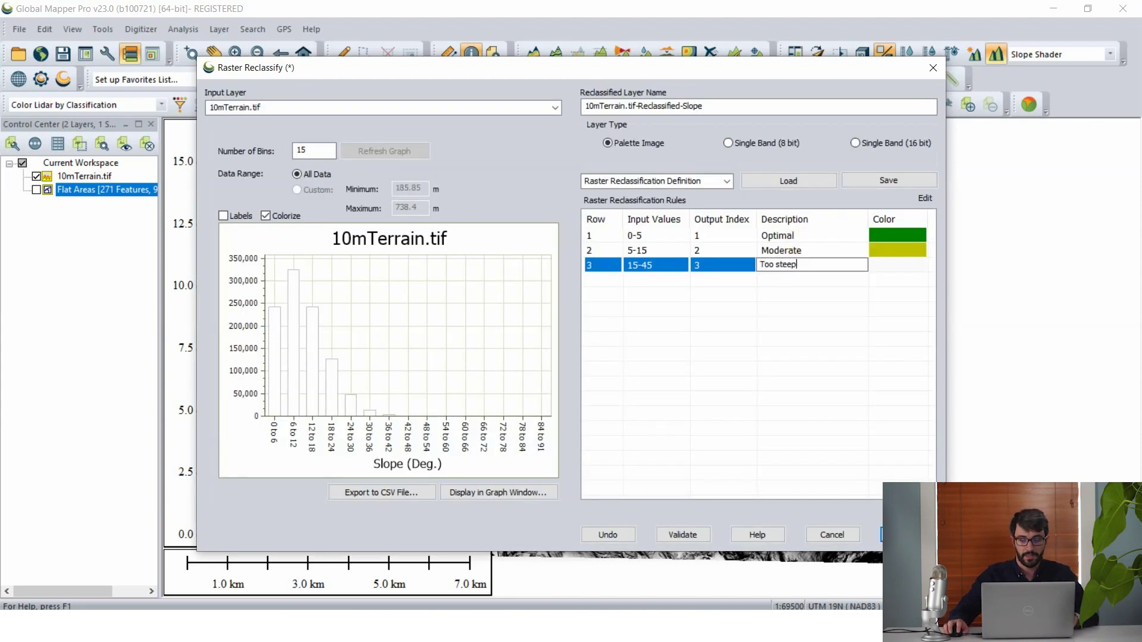
{"action": "left_click", "coordinate": [898, 268]}
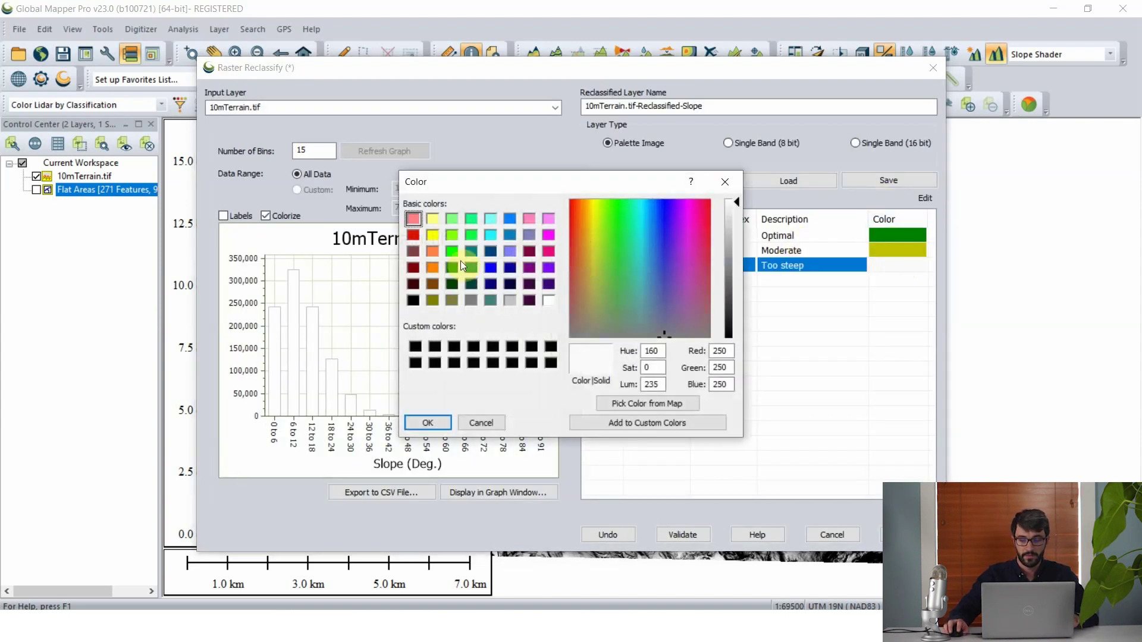
{"action": "left_click", "coordinate": [413, 267]}
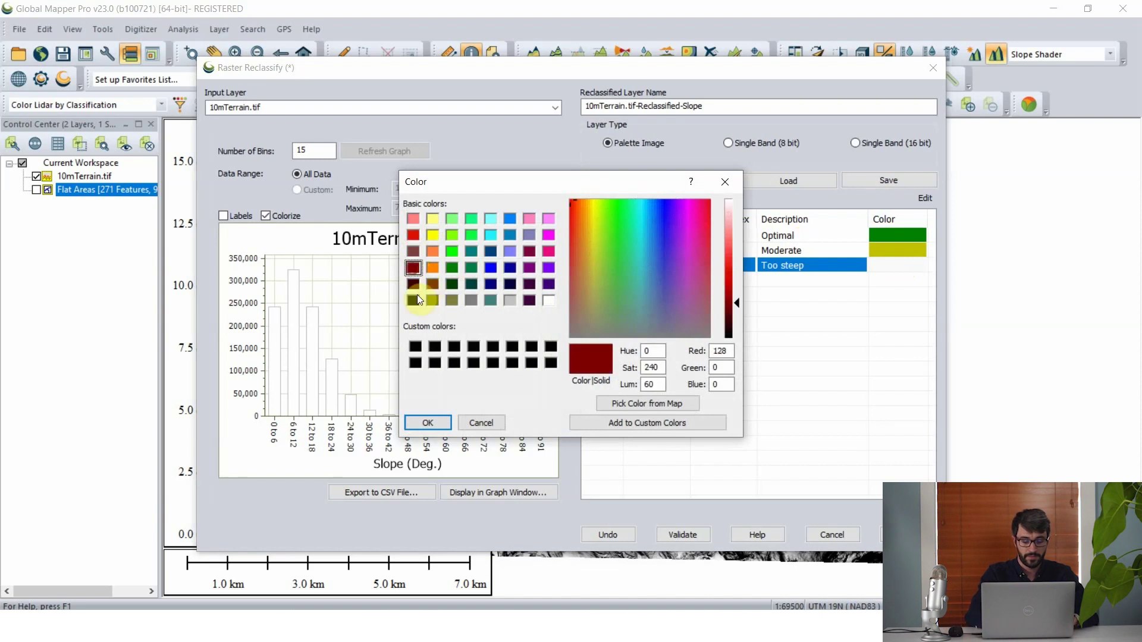
{"action": "left_click", "coordinate": [426, 422]}
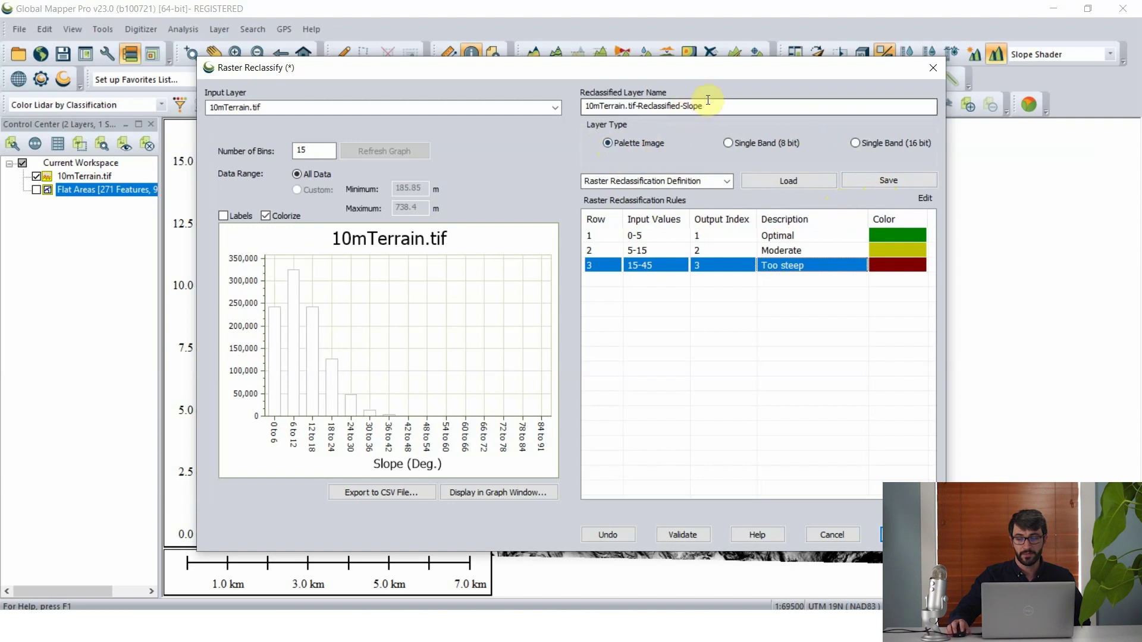
Name the output layer SlopeClasses, validate the rules, and run it without saving the definition.
{"action": "left_click_drag", "start_coordinate": [720, 106], "coordinate": [575, 119]}
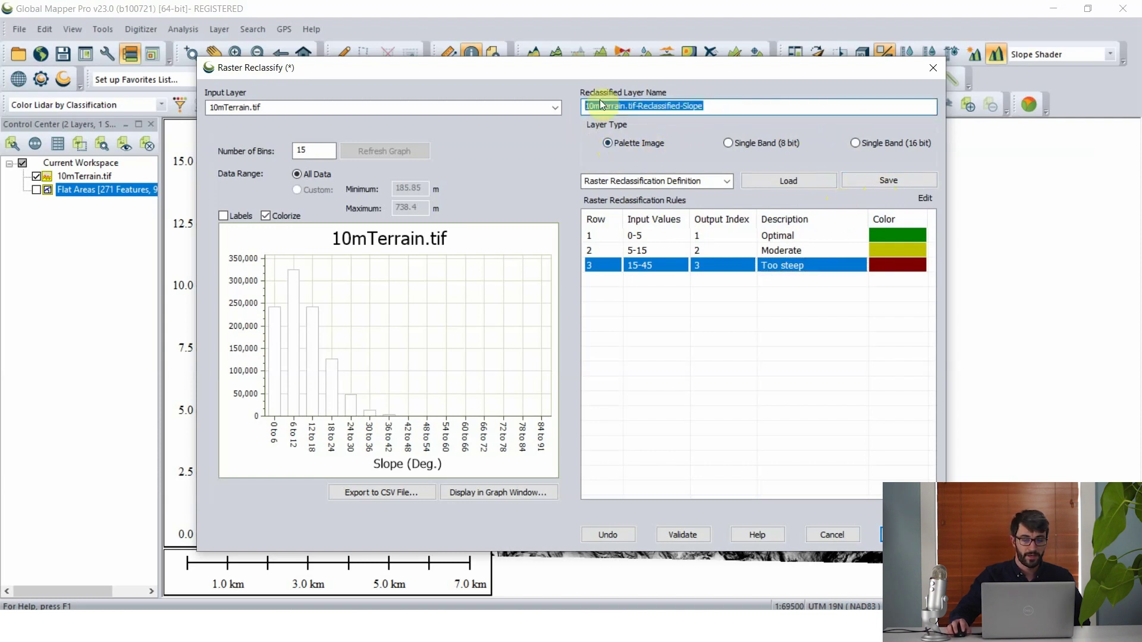
{"action": "type", "text": "SlopeClasses"}
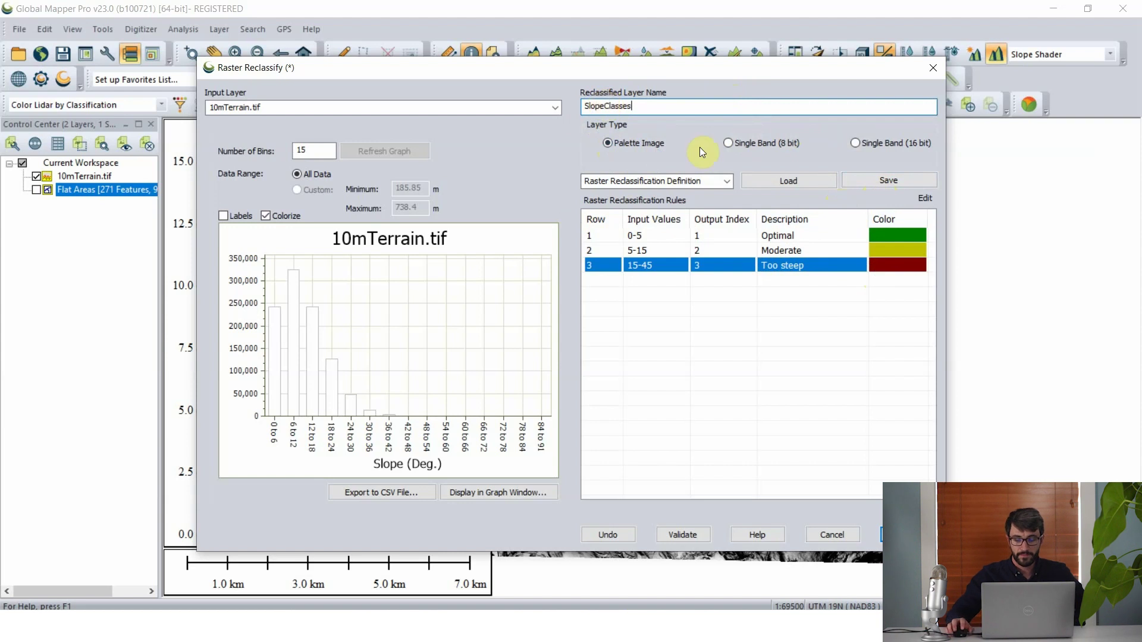
{"action": "left_click", "coordinate": [699, 536]}
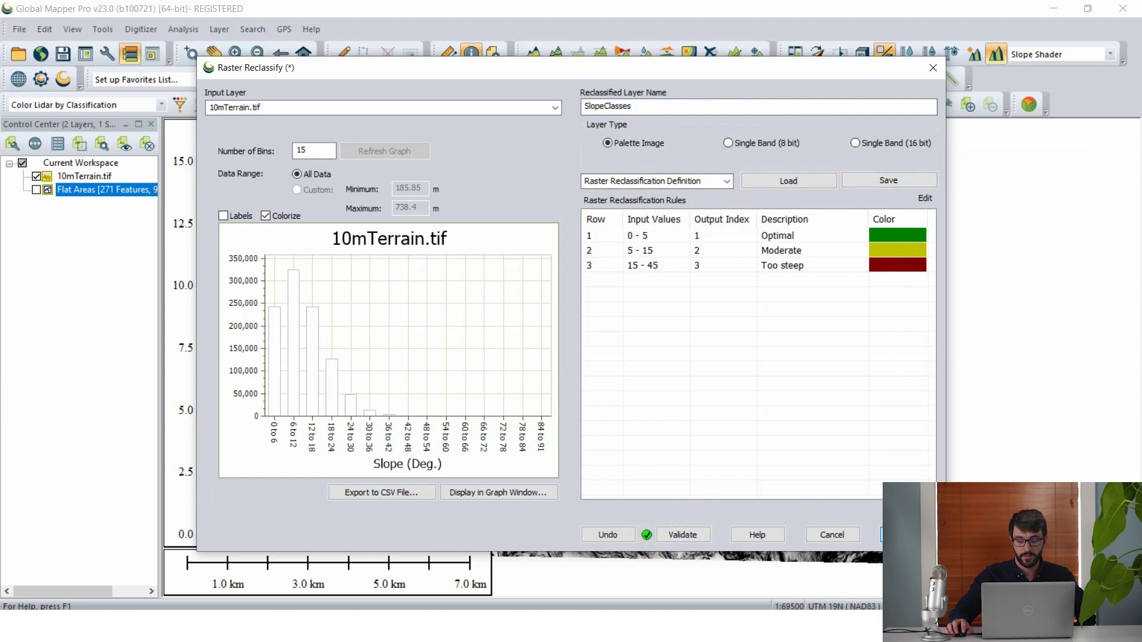
{"action": "left_click", "coordinate": [905, 535]}
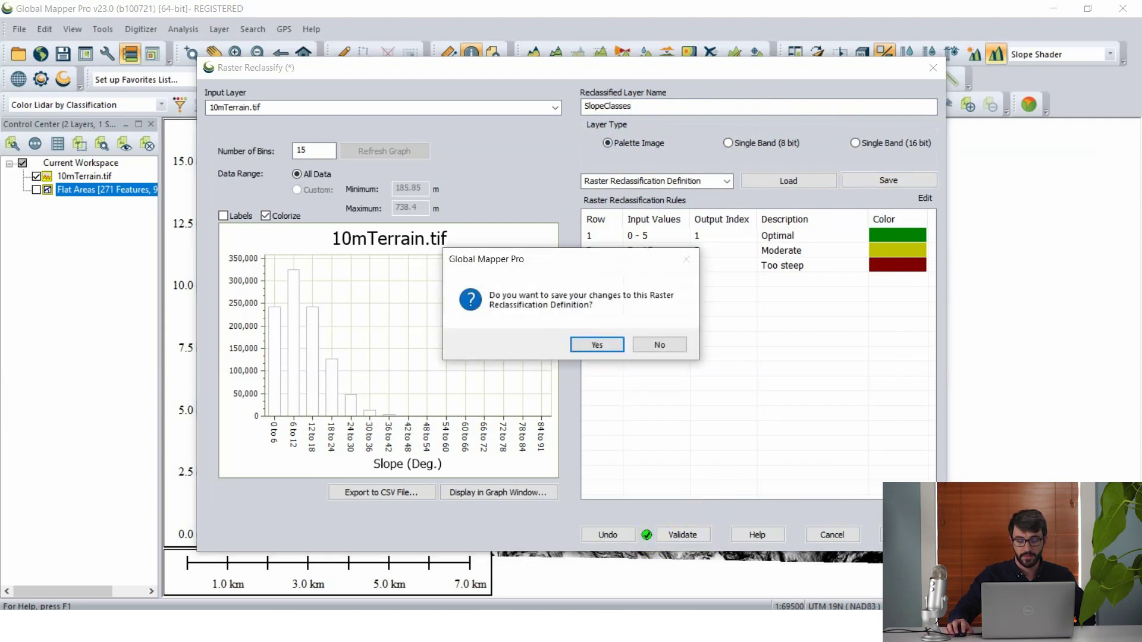
{"action": "left_click", "coordinate": [673, 345]}
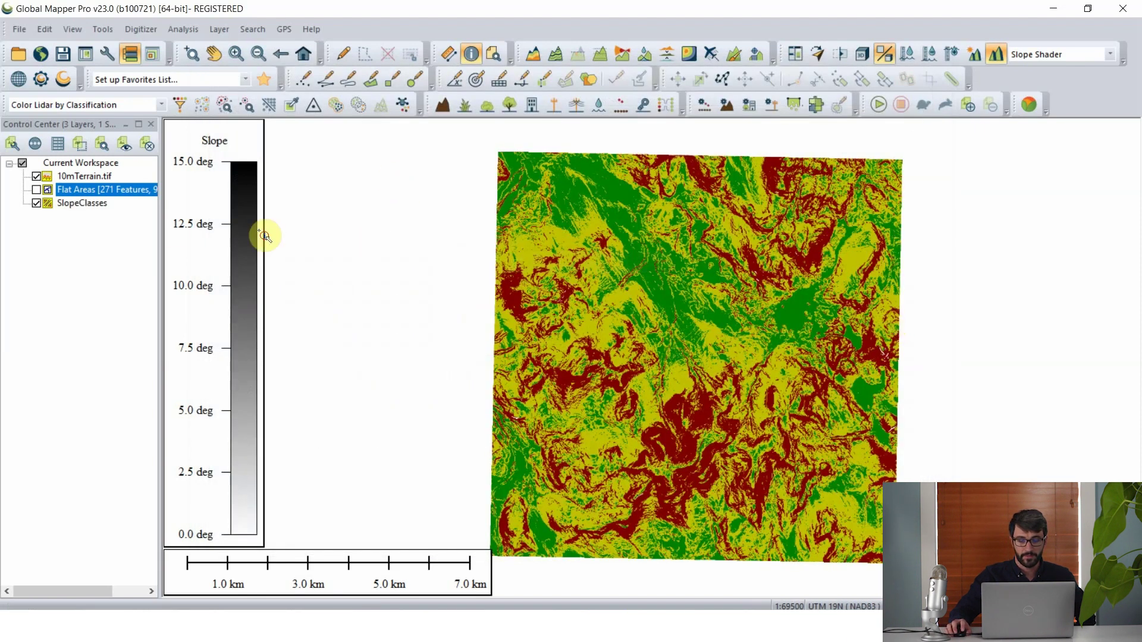
Hide 10mTerrain.tif, confirm classes 1, 2 and 3 with pixel queries, and open the 3D Viewer.
{"action": "left_click", "coordinate": [37, 176]}
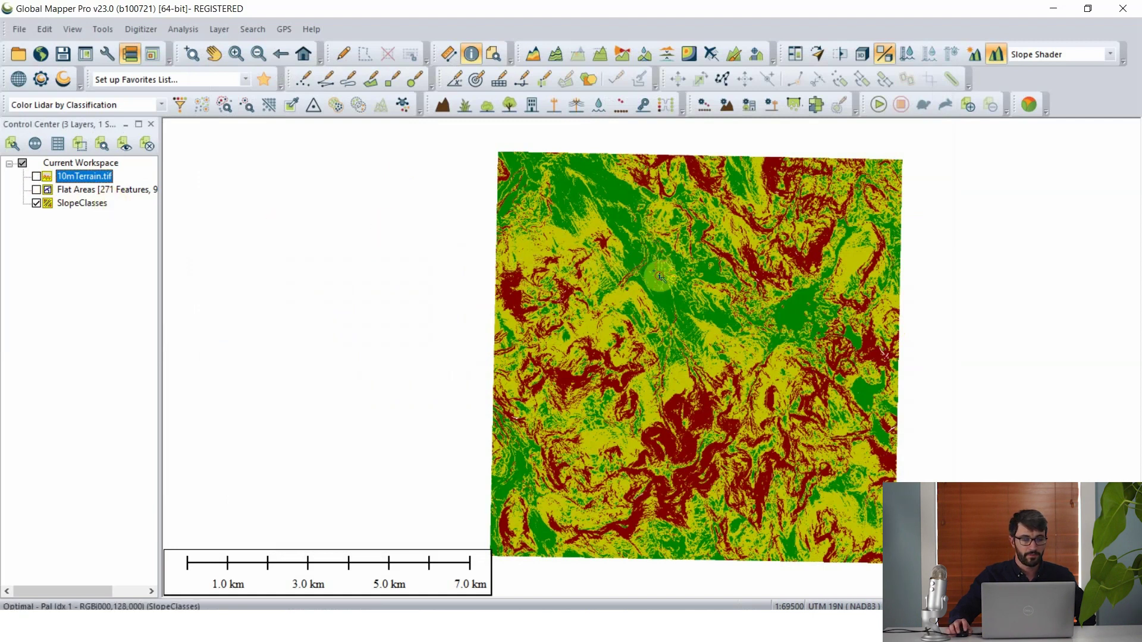
{"action": "left_click", "coordinate": [668, 295]}
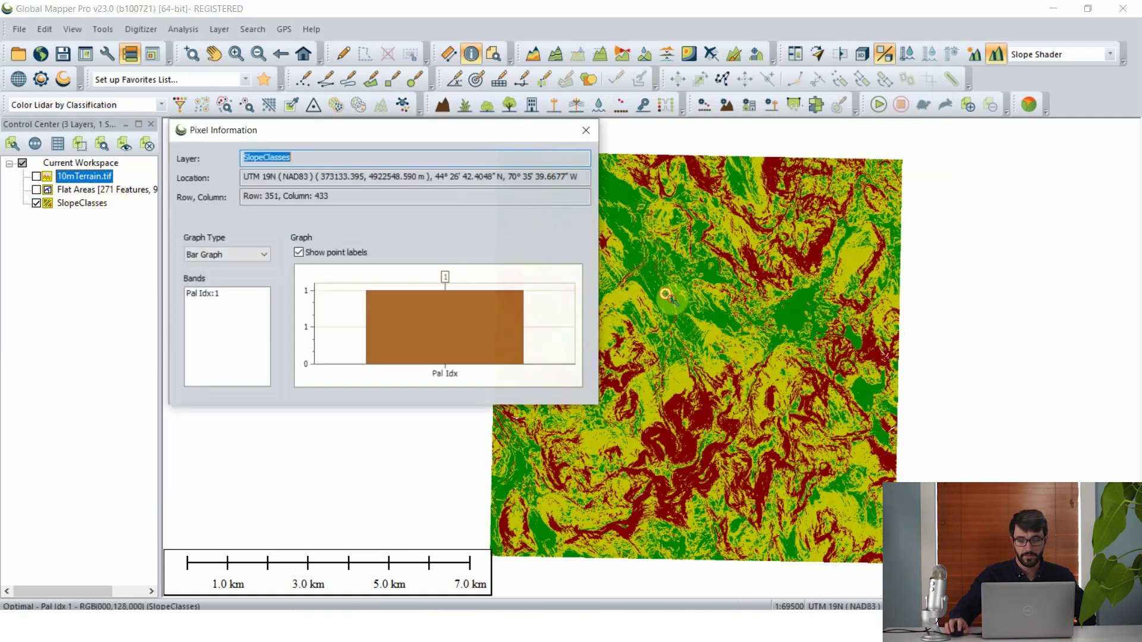
{"action": "left_click", "coordinate": [714, 333]}
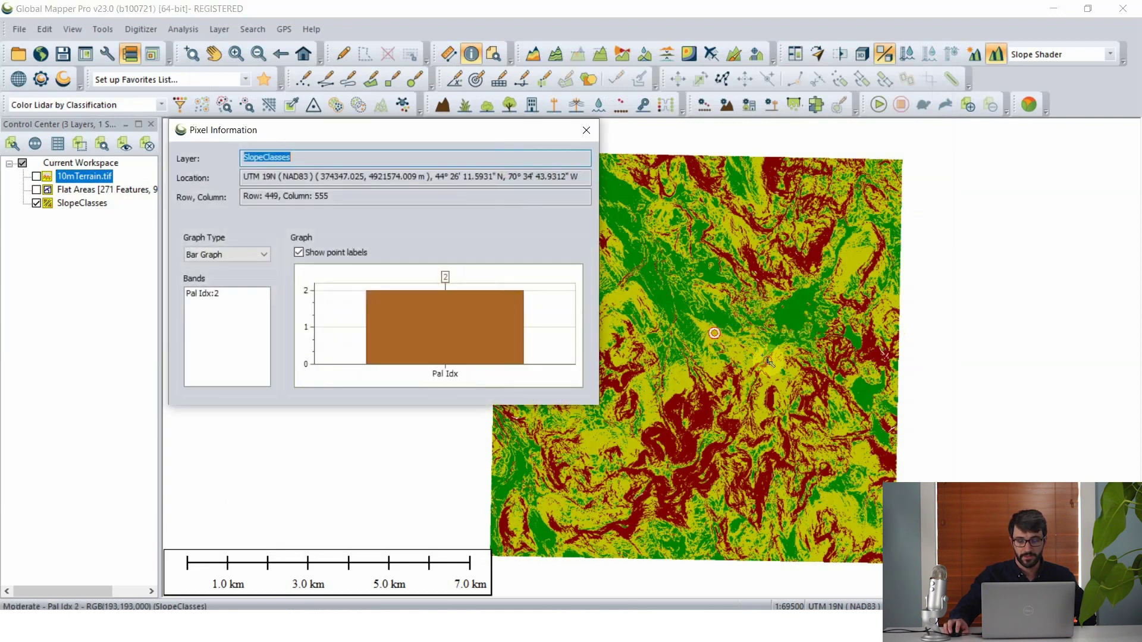
{"action": "left_click", "coordinate": [703, 417]}
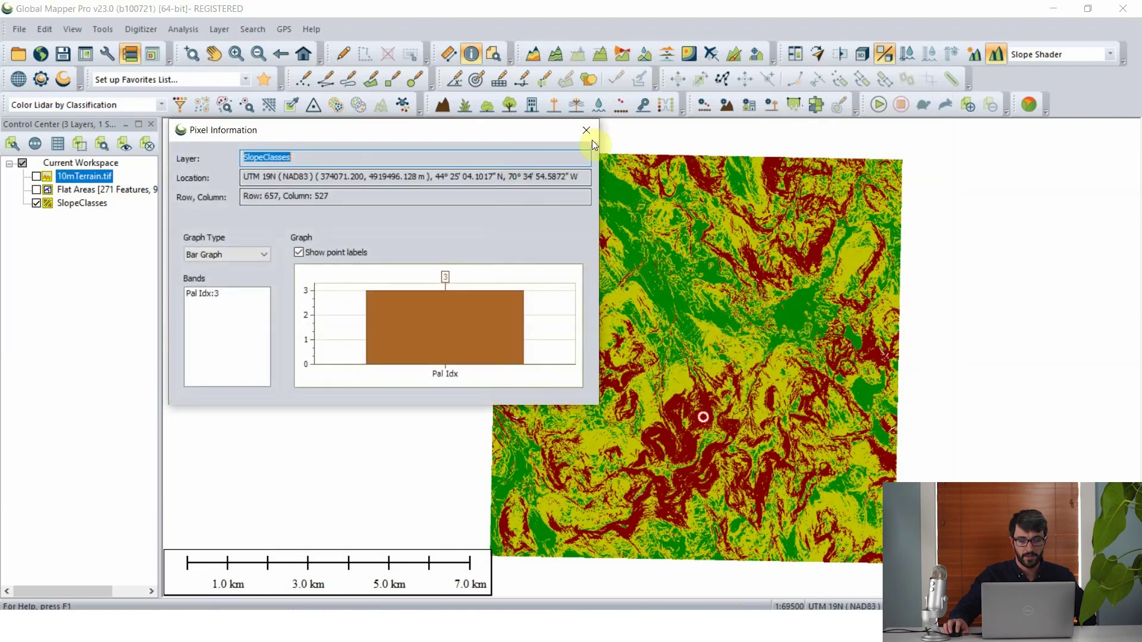
{"action": "left_click", "coordinate": [586, 130]}
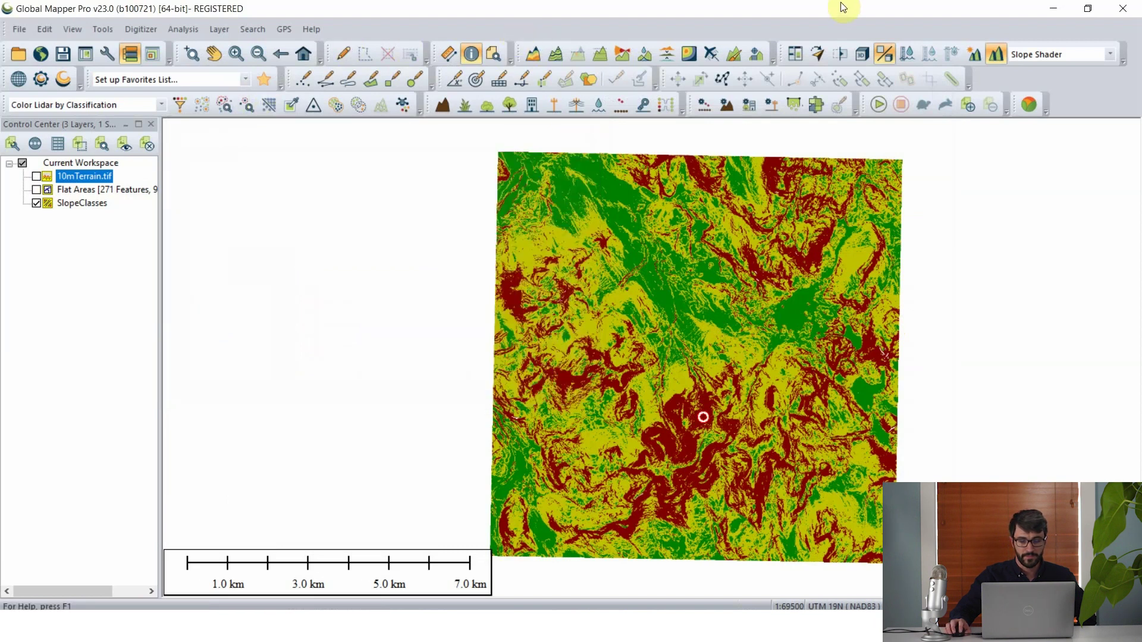
{"action": "left_click", "coordinate": [862, 54]}
Dock the 3D Viewer on the right, re-enable 10mTerrain.tif for relief, and tilt to show the mountains.
{"action": "left_click_drag", "start_coordinate": [1012, 344], "coordinate": [1114, 290]}
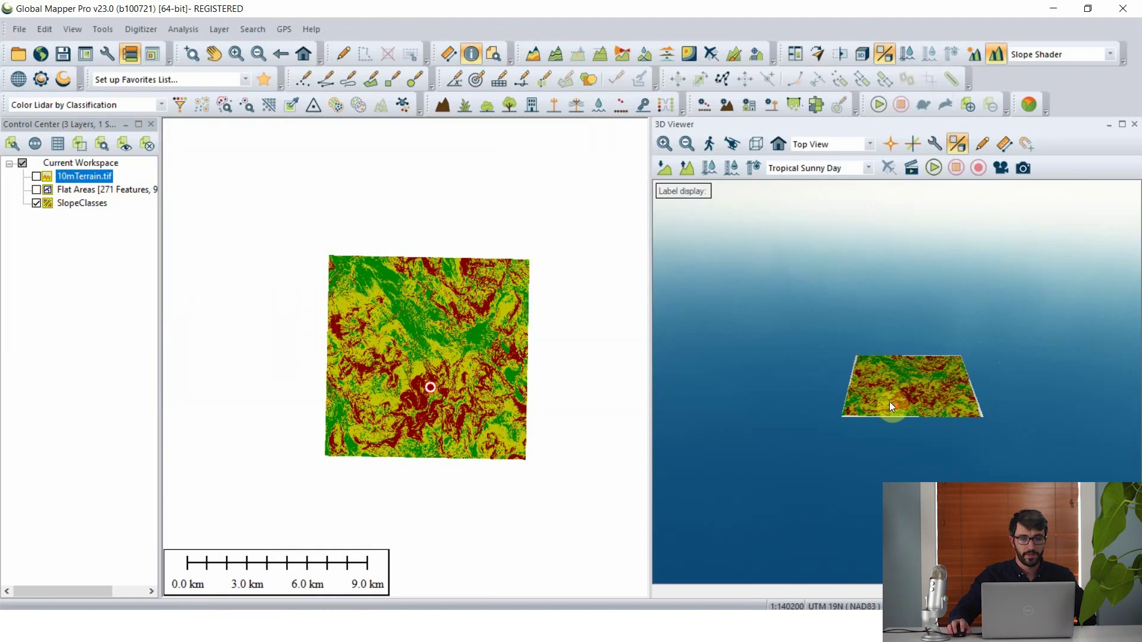
{"action": "scroll", "coordinate": [890, 402], "scroll_direction": "up", "scroll_amount": 5}
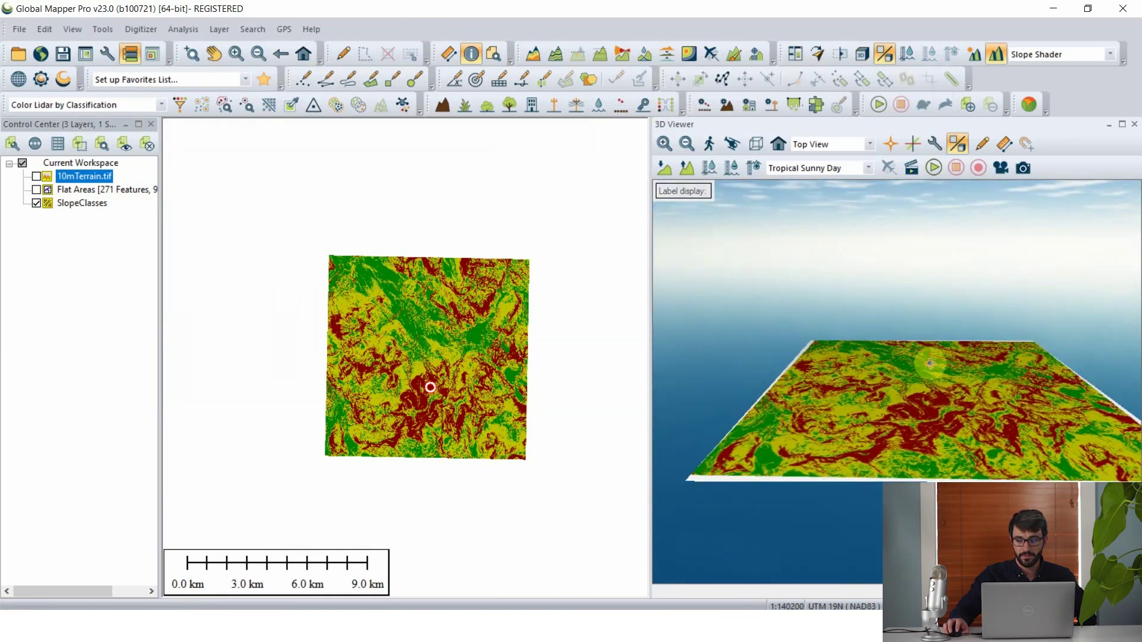
{"action": "left_click_drag", "start_coordinate": [930, 363], "coordinate": [1007, 357]}
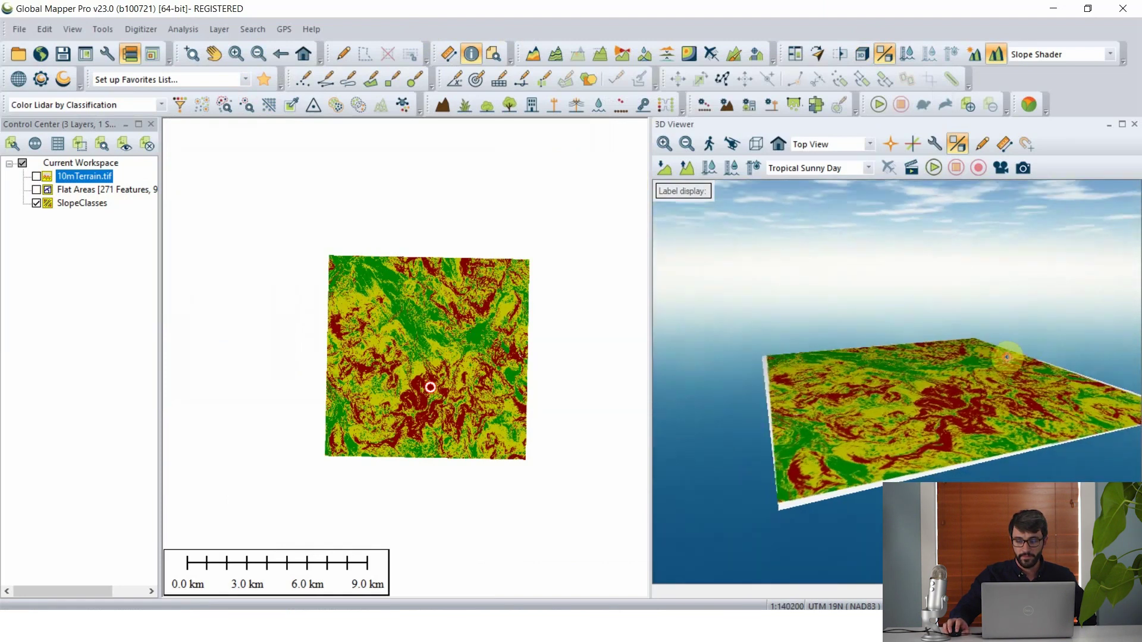
{"action": "left_click", "coordinate": [36, 177]}
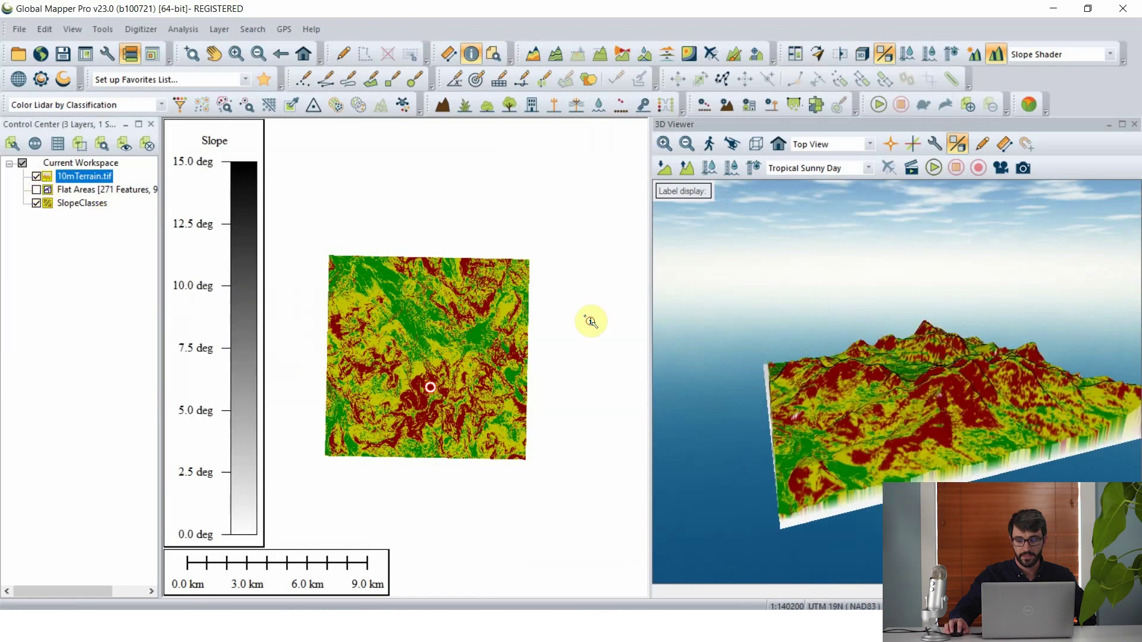
{"action": "left_click_drag", "start_coordinate": [867, 366], "coordinate": [1016, 423]}
{"action": "scroll", "coordinate": [926, 394], "scroll_direction": "up", "scroll_amount": 2}
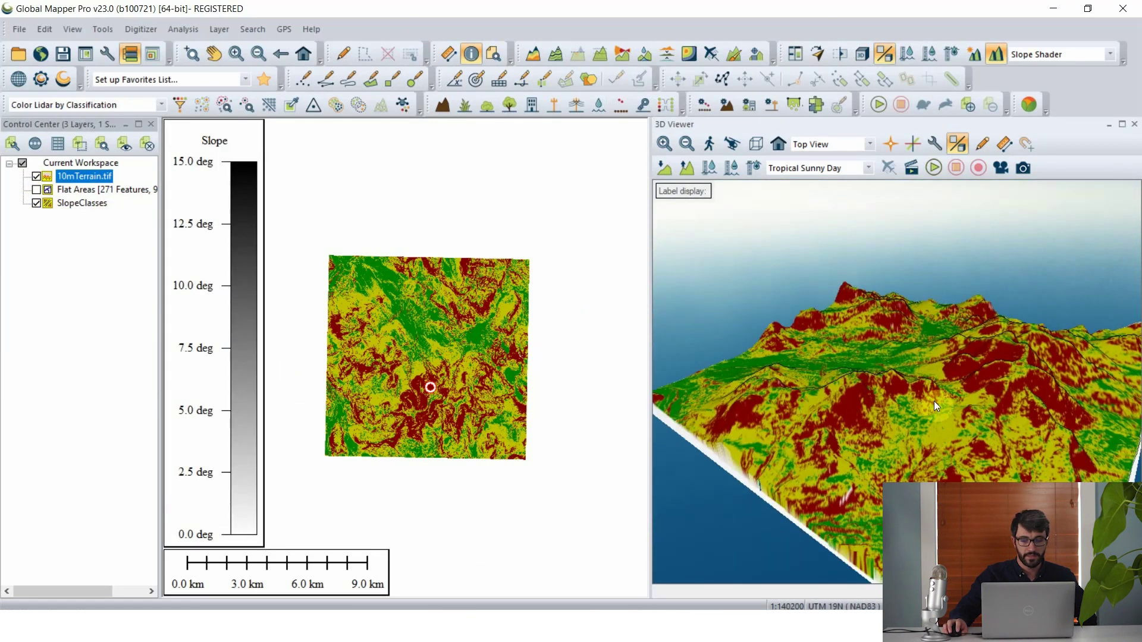
{"action": "scroll", "coordinate": [944, 401], "scroll_direction": "down", "scroll_amount": 3}
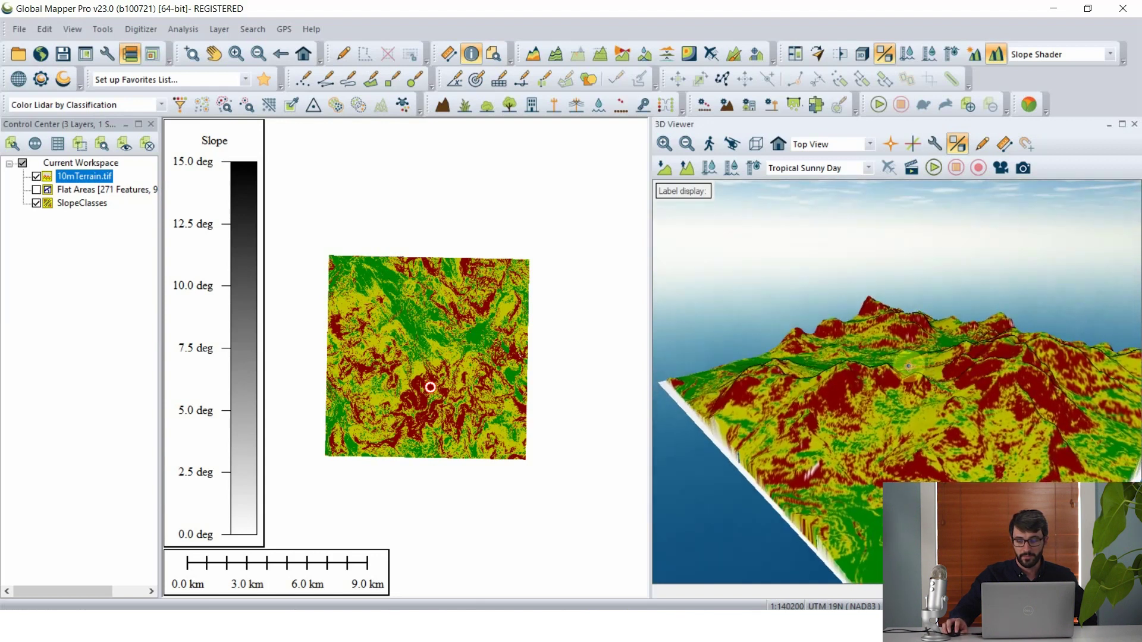
{"action": "left_click_drag", "start_coordinate": [940, 396], "coordinate": [930, 379]}
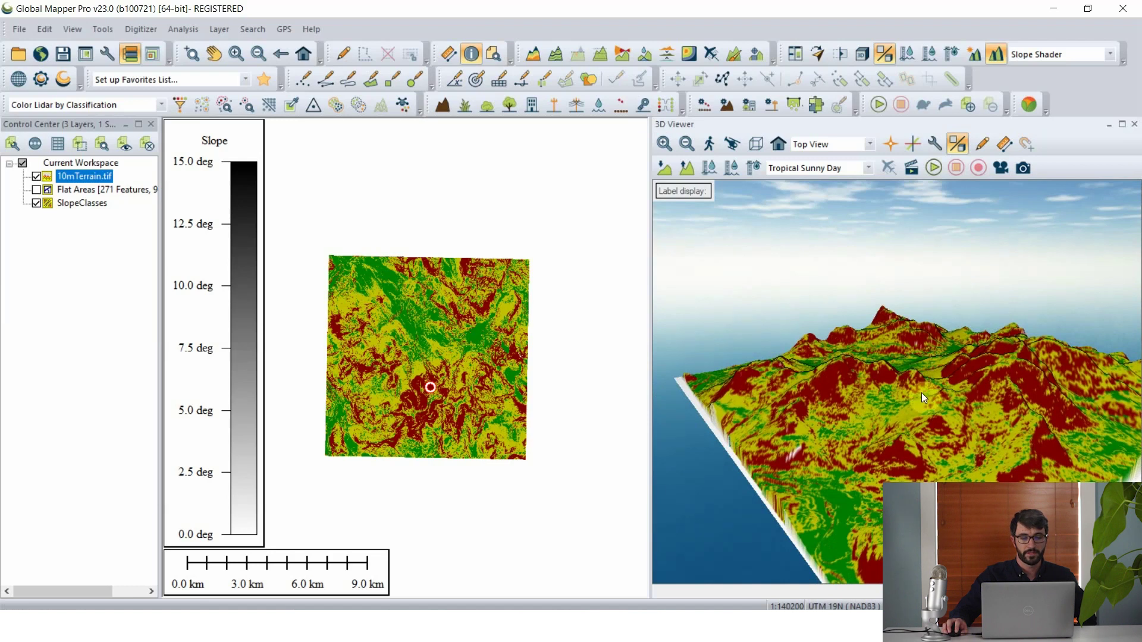
{"action": "scroll", "coordinate": [928, 394], "scroll_direction": "up", "scroll_amount": 2}
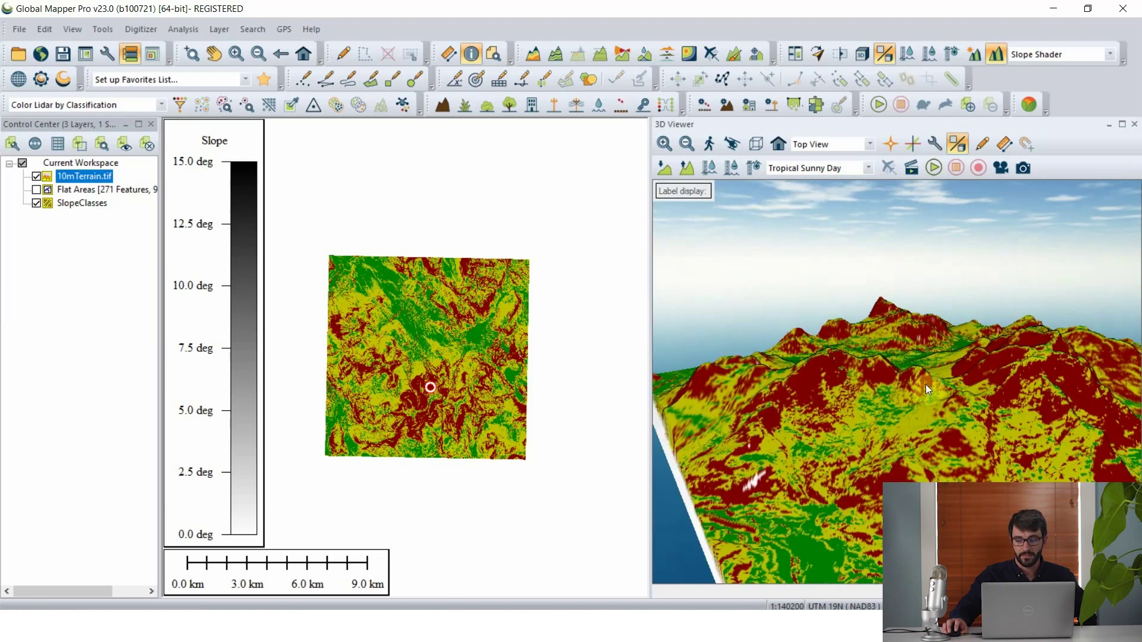